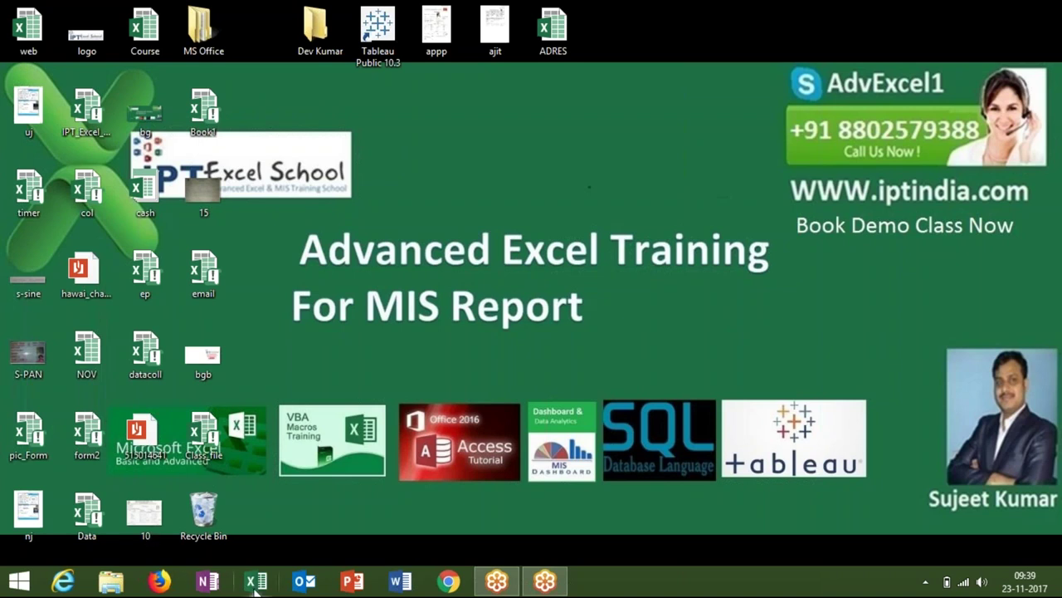
Open the Class_file.xlsm workbook from the desktop in Excel
click(223, 454)
double_click(223, 453)
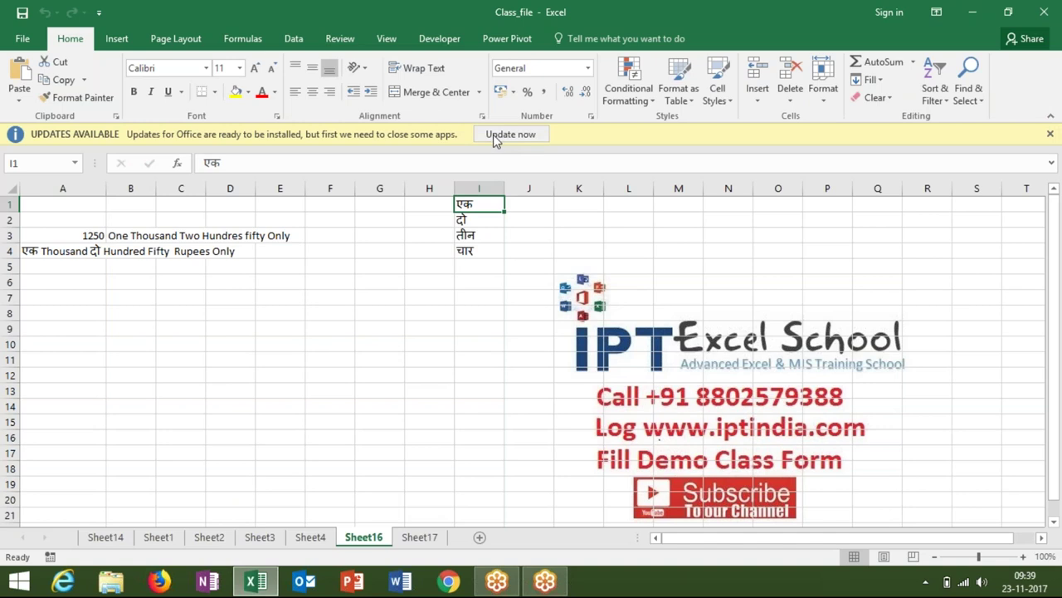
Dismiss the Office updates notice and review Sheet14, Sheet1, Sheet2, Sheet4 and Sheet3
click(1047, 17)
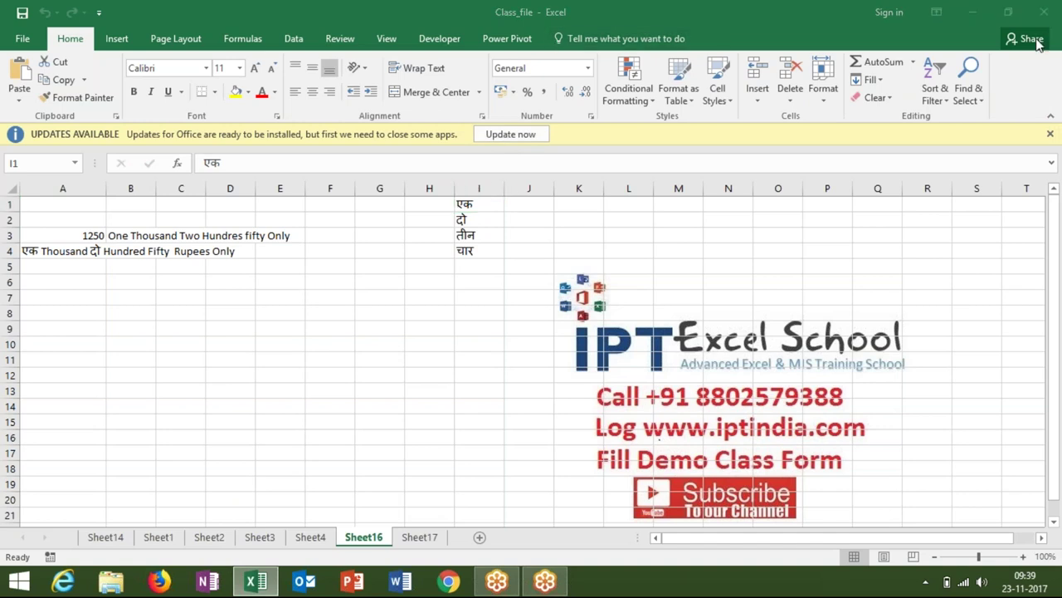
click(1050, 134)
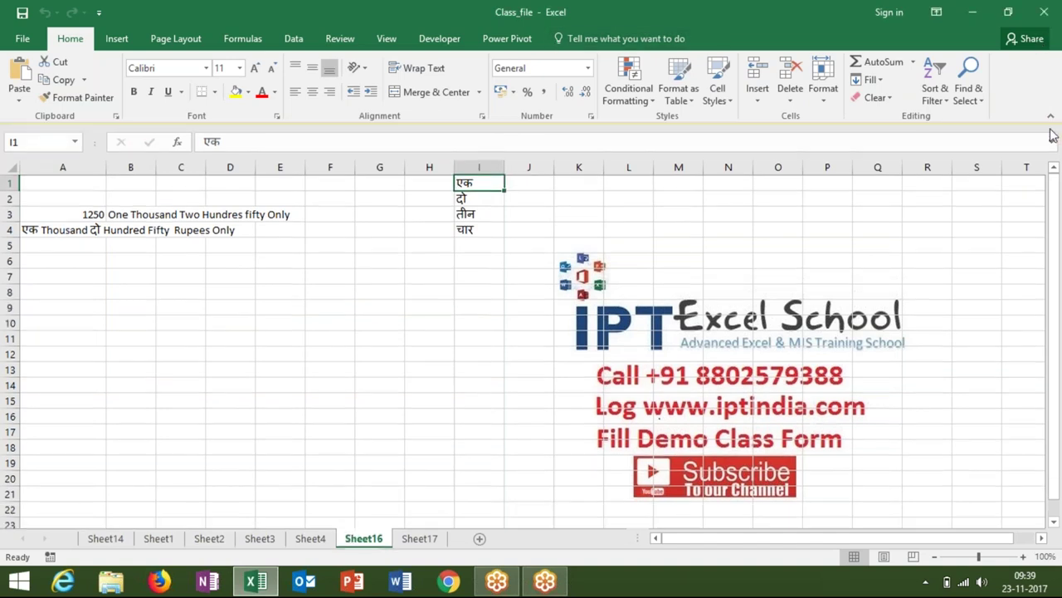
click(111, 537)
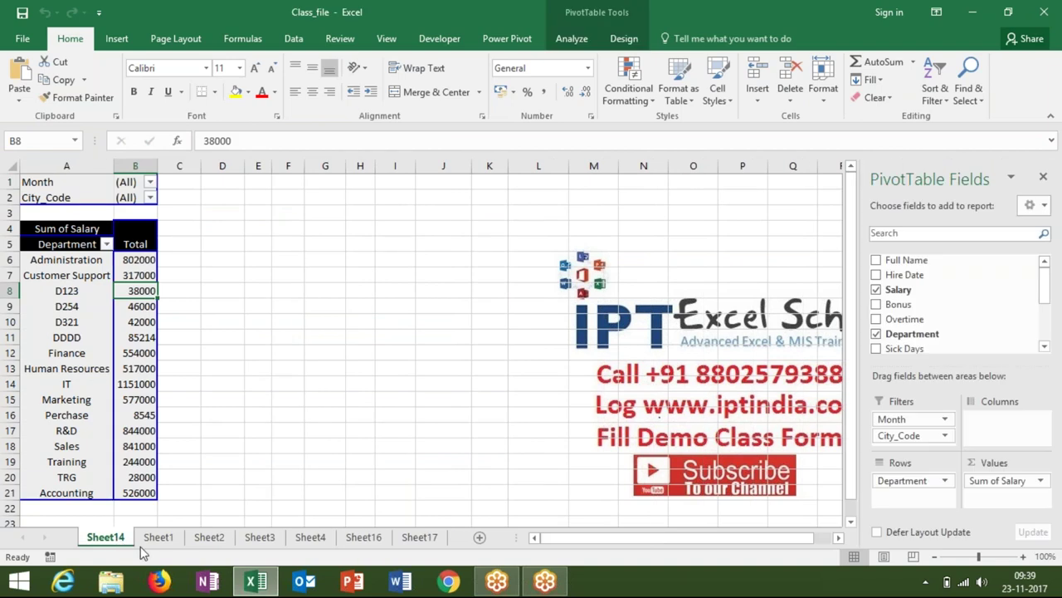
click(150, 541)
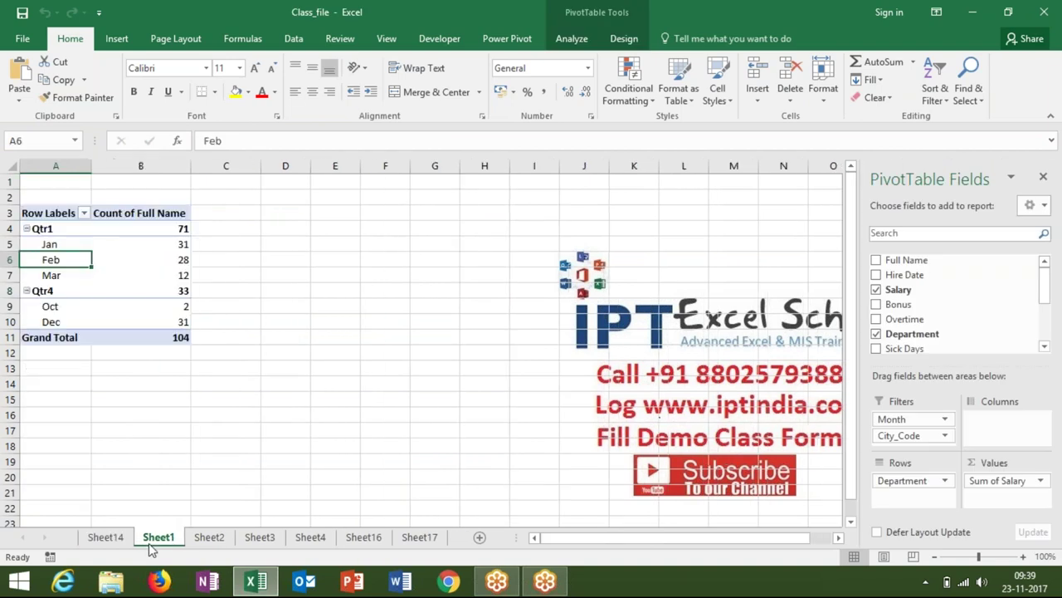
click(211, 539)
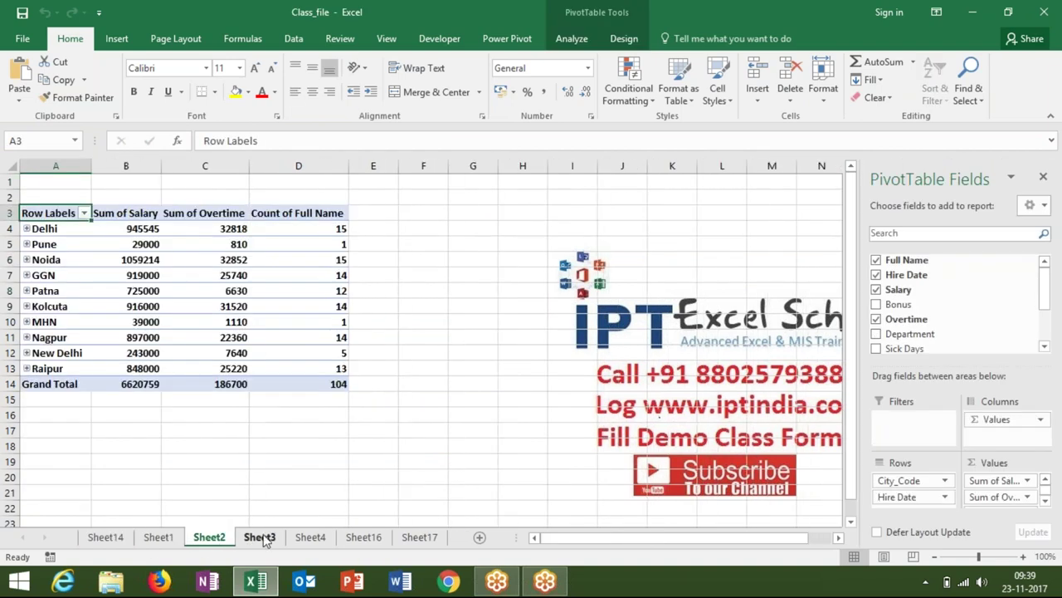
click(301, 541)
click(259, 539)
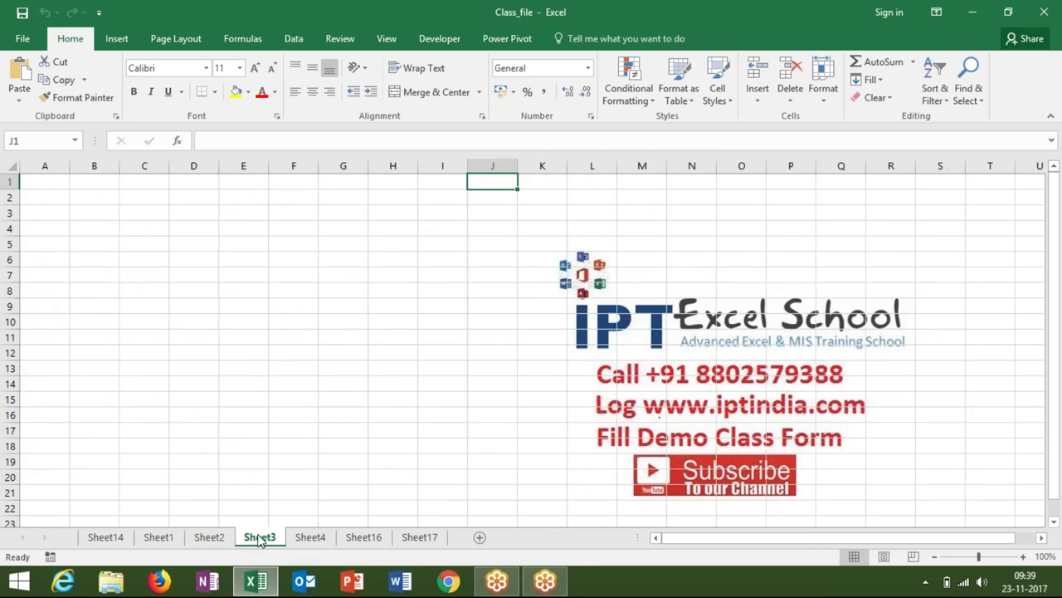
Delete Sheet14, Sheet1, Sheet2 and Sheet3 together as a group
shift+click(106, 539)
right_click(104, 540)
click(141, 357)
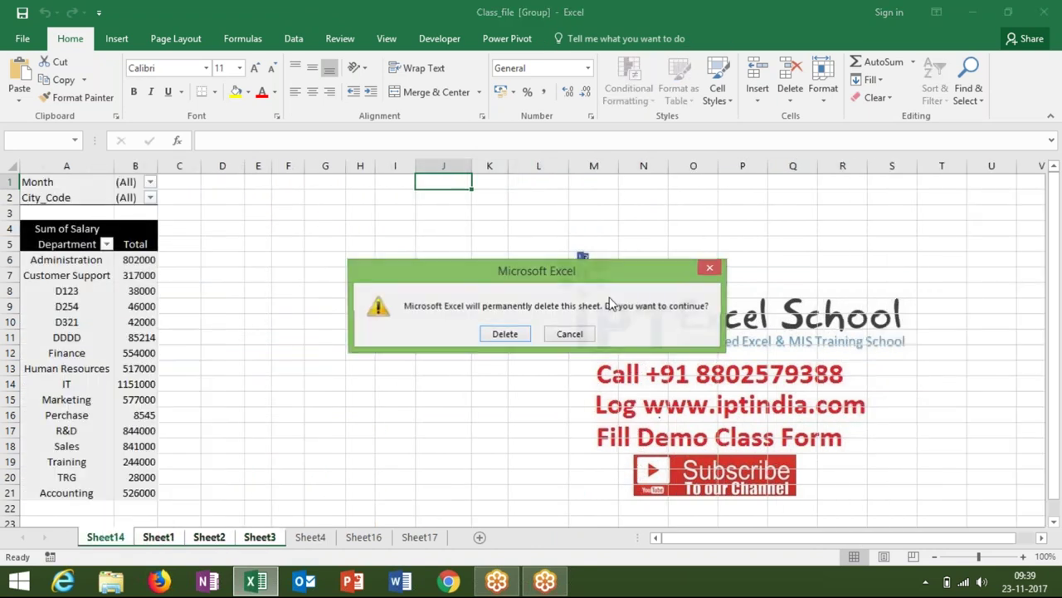
click(503, 333)
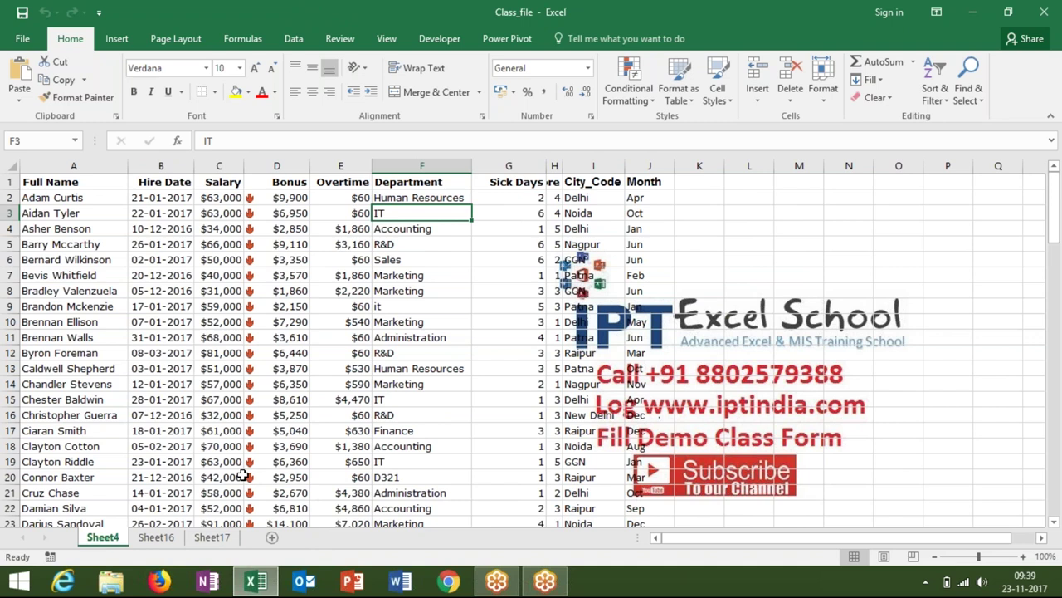
Check Sheet16 and Sheet17, then show the employee data on Sheet4
click(166, 537)
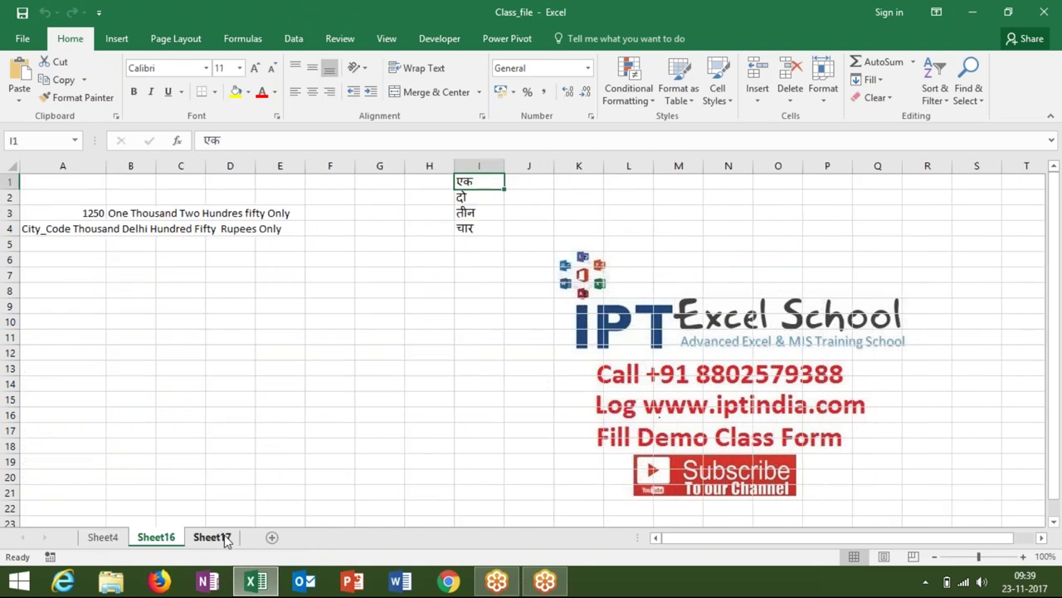
click(226, 539)
click(112, 541)
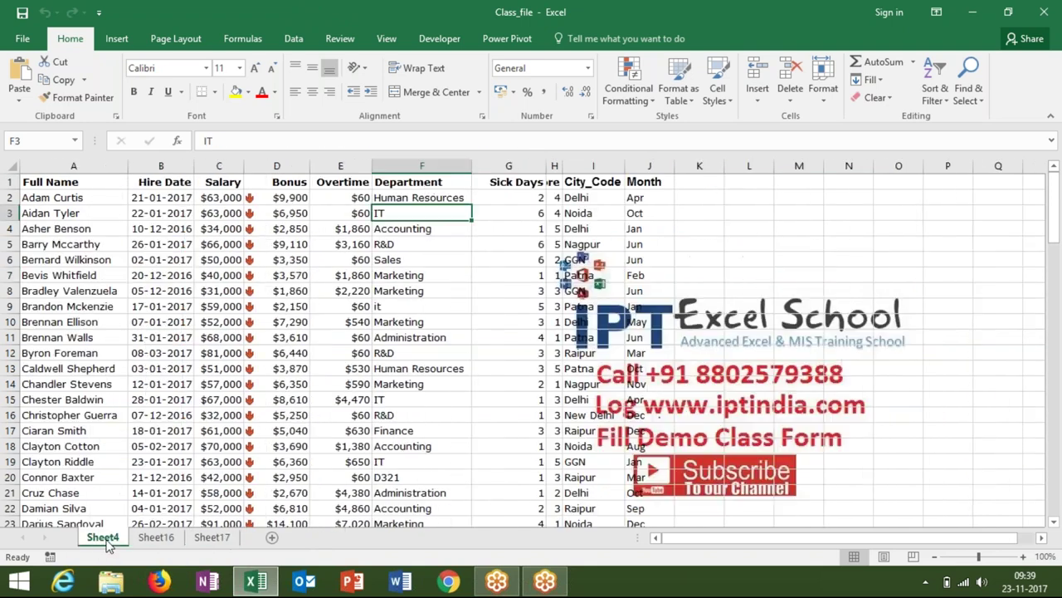
Insert a pivot table on a new sheet with Department as rows and Sum of Salary as values
click(57, 184)
click(124, 39)
click(27, 79)
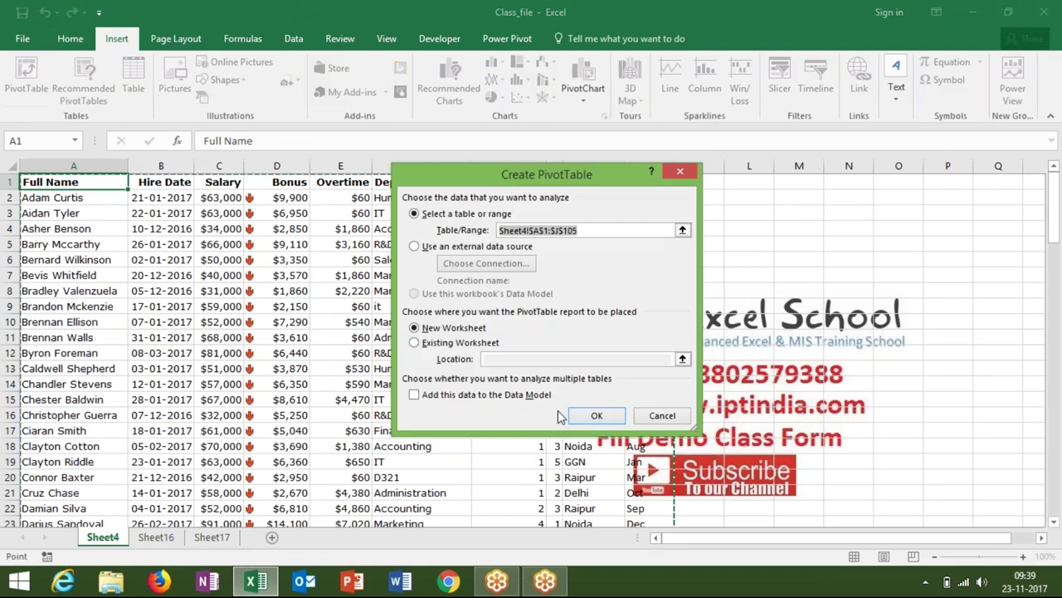
click(606, 415)
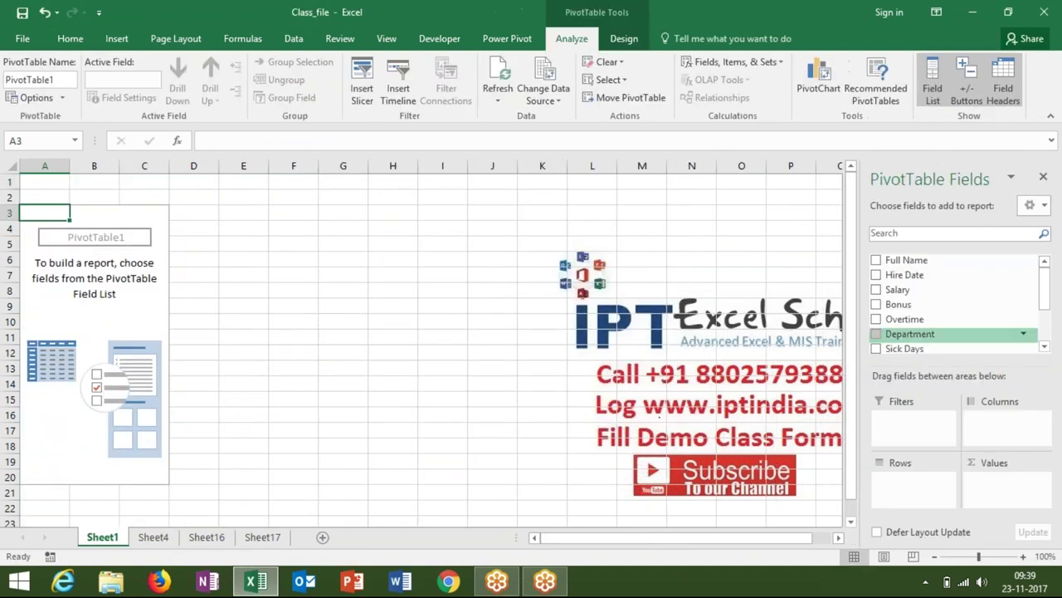
drag(910, 334, 913, 488)
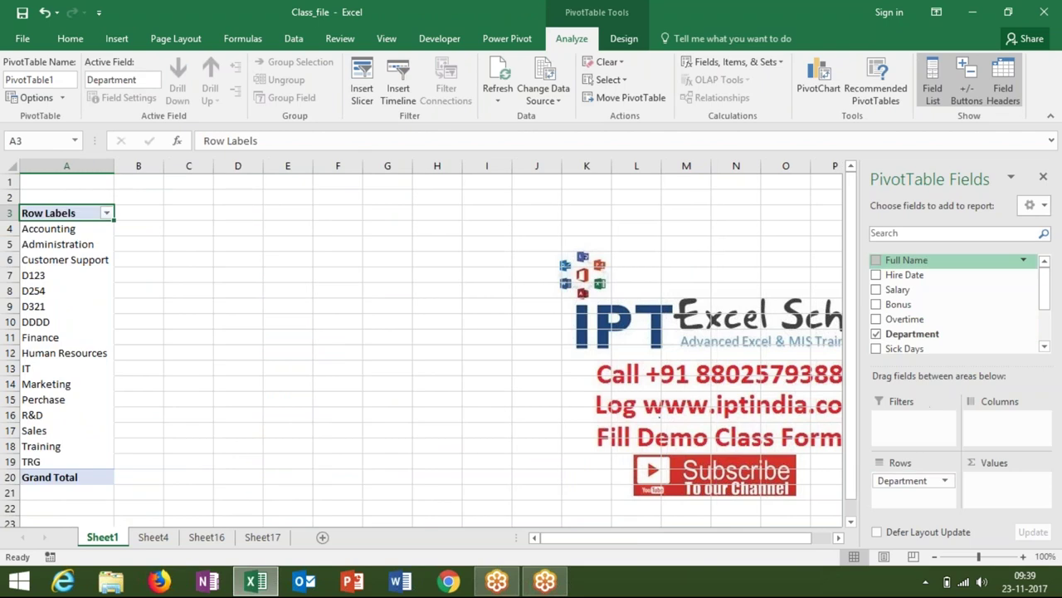
mouse_move(898, 289)
mouse_down()
mouse_move(913, 295)
mouse_move(1004, 485)
mouse_up()
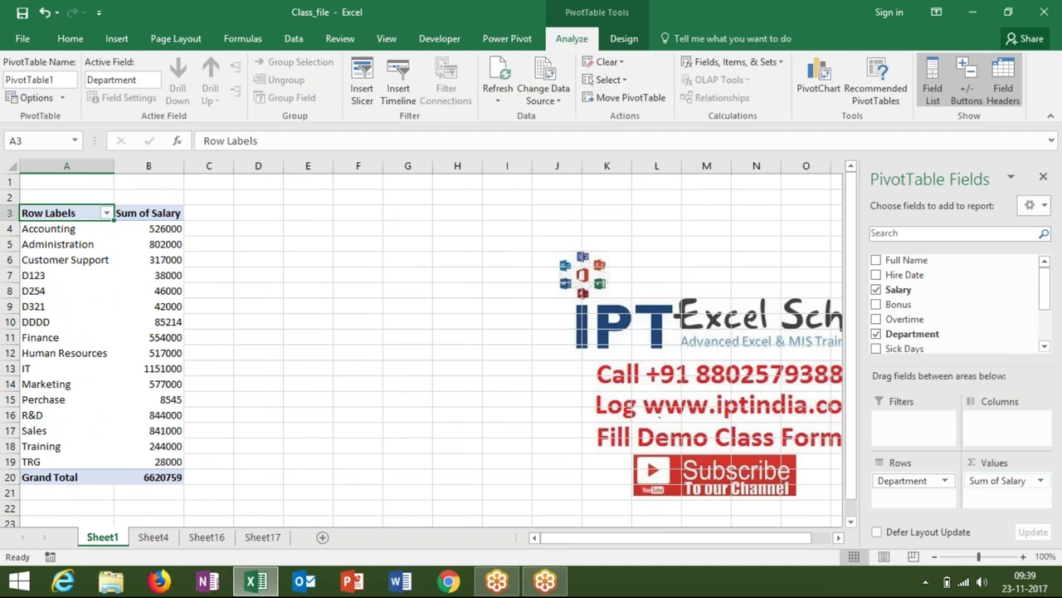
click(170, 536)
Add a row below the Sheet4 data with Bugget in F106 and 1500000 in C106
click(65, 430)
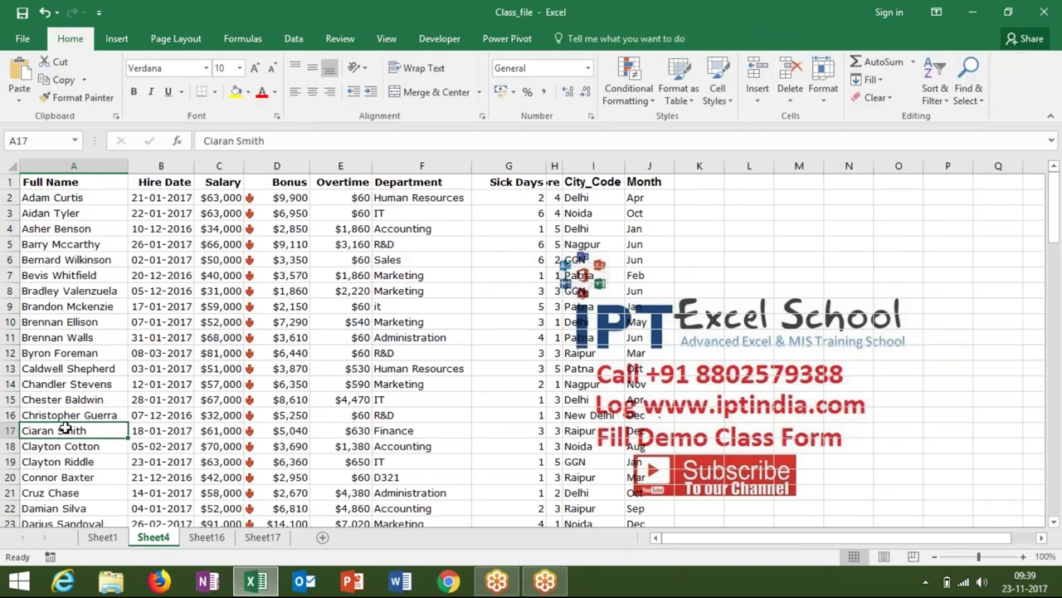
key(ctrl+Down)
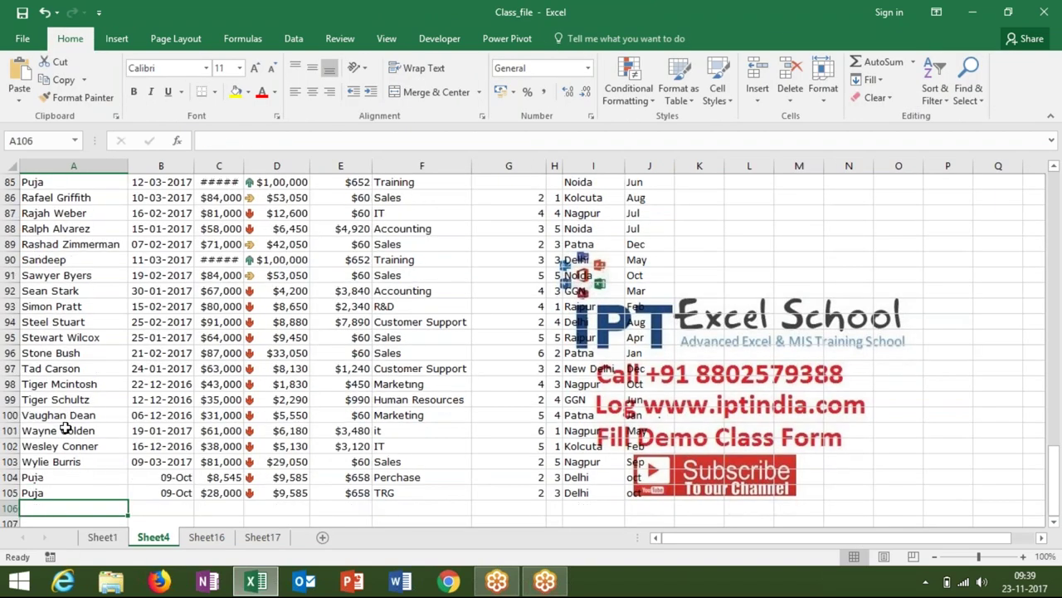
key(Right)
key(Right)
key(Right)
key(Right)
key(Down)
text(Bugget)
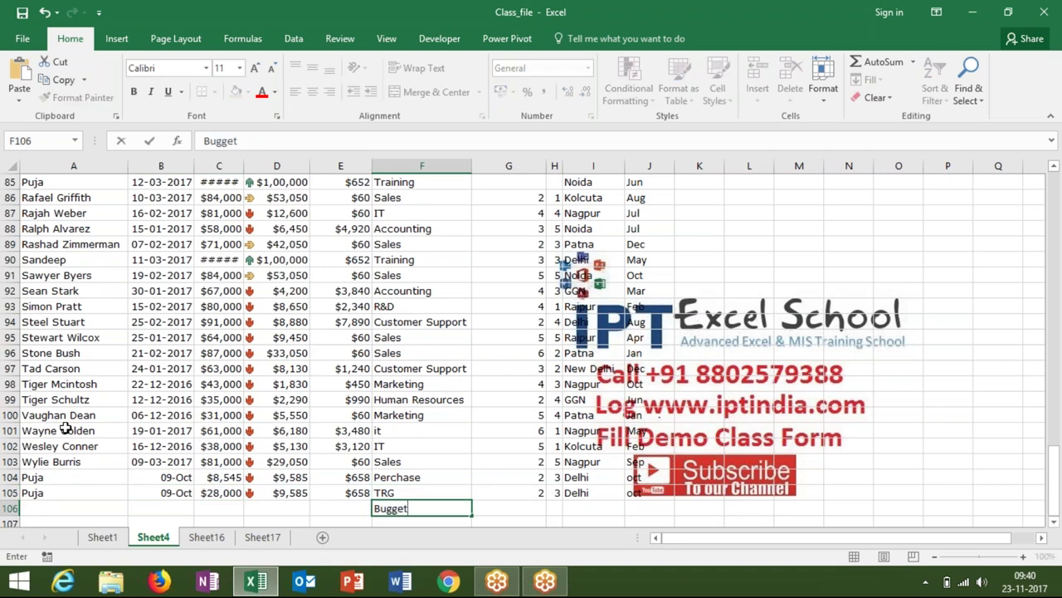
key(Return)
key(Up)
key(Left)
key(Left)
key(Left)
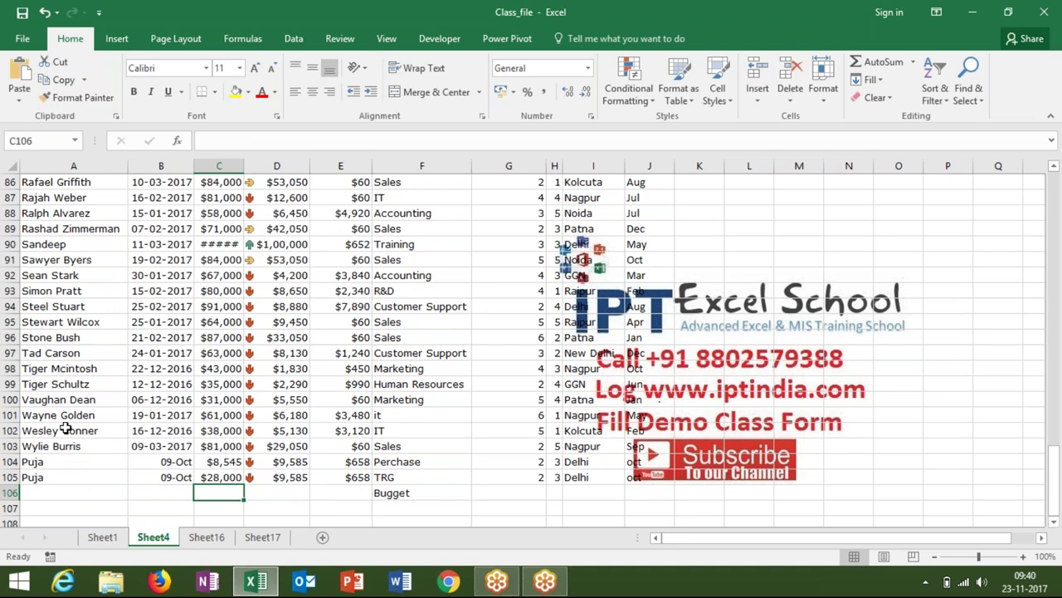
text(150000)
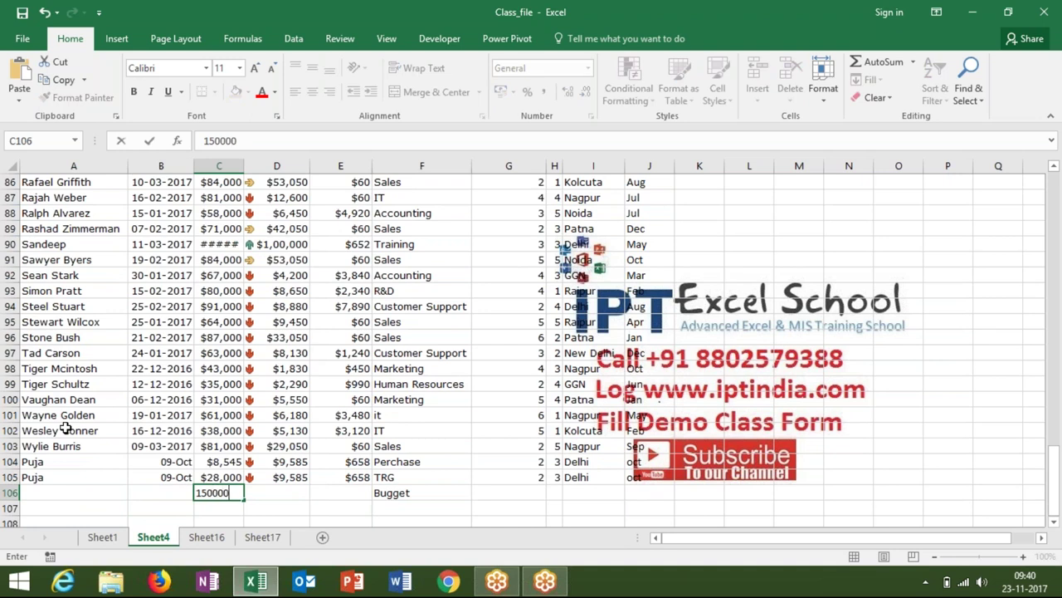
text(0)
key(Return)
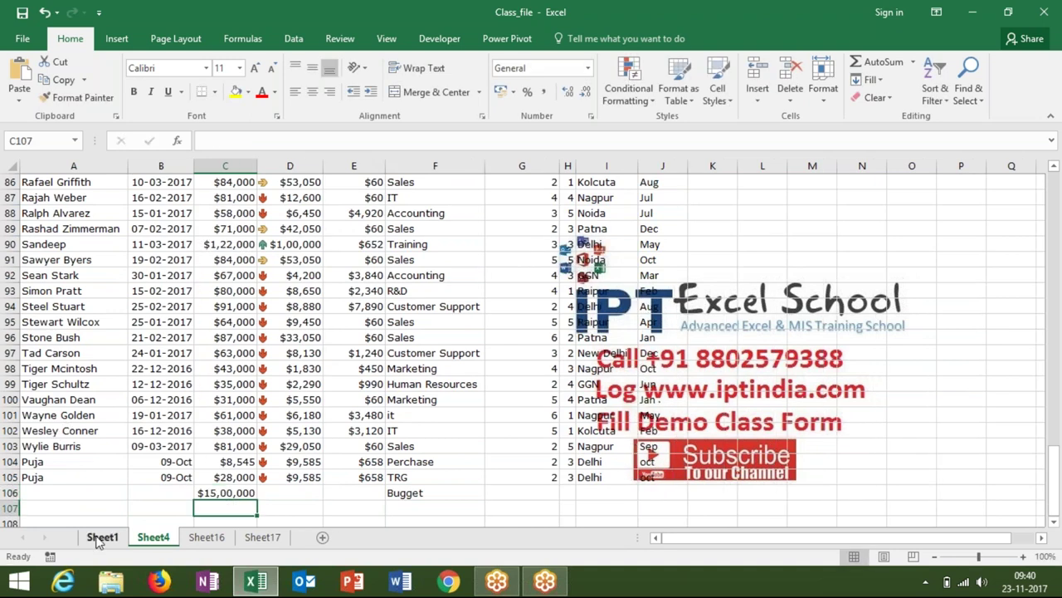
Refresh the Sheet1 pivot table to pick up the new data
click(100, 537)
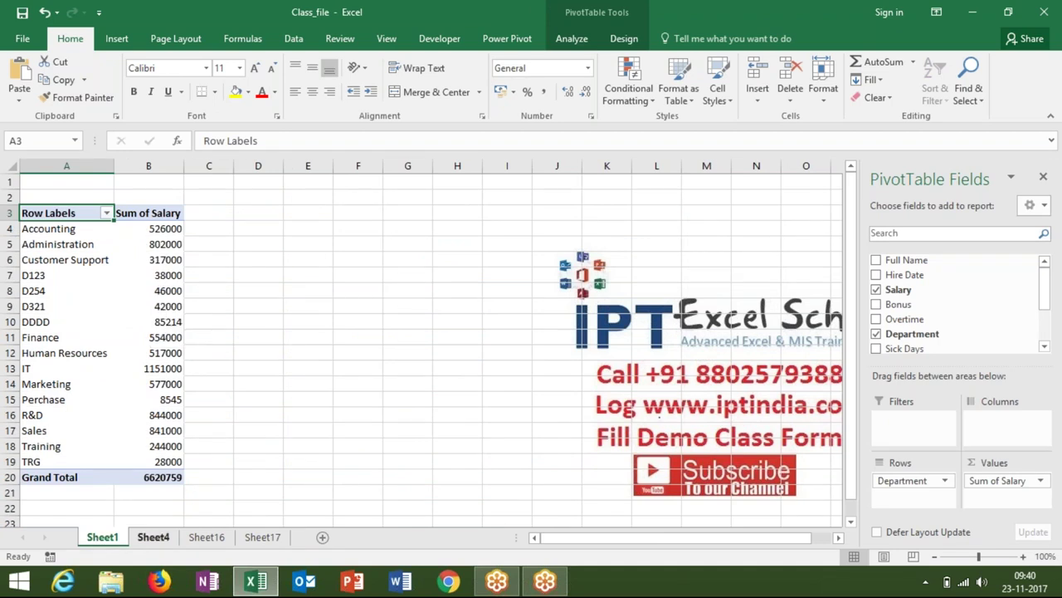
click(154, 537)
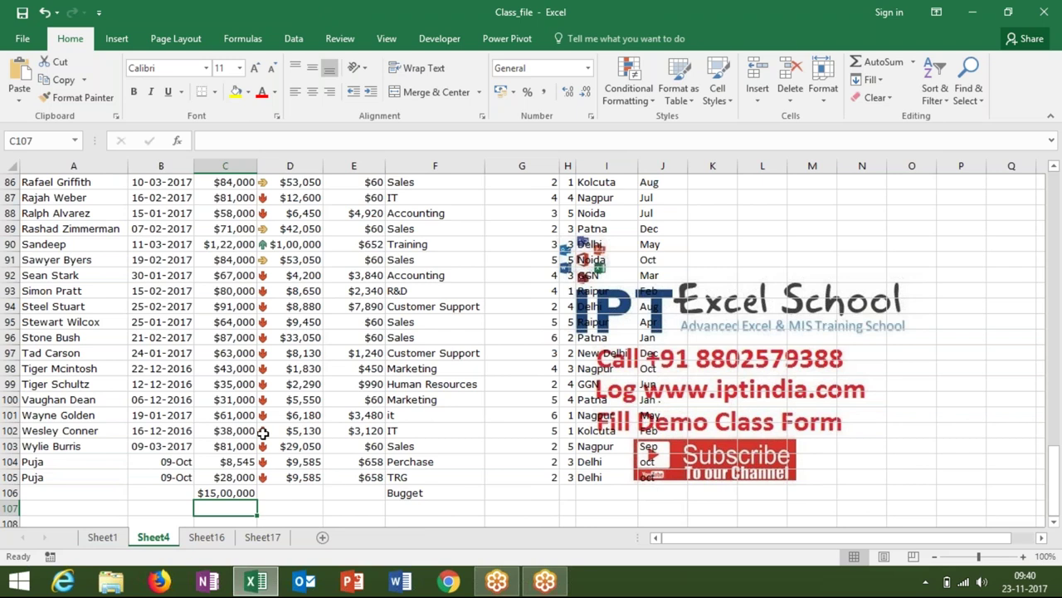
click(102, 537)
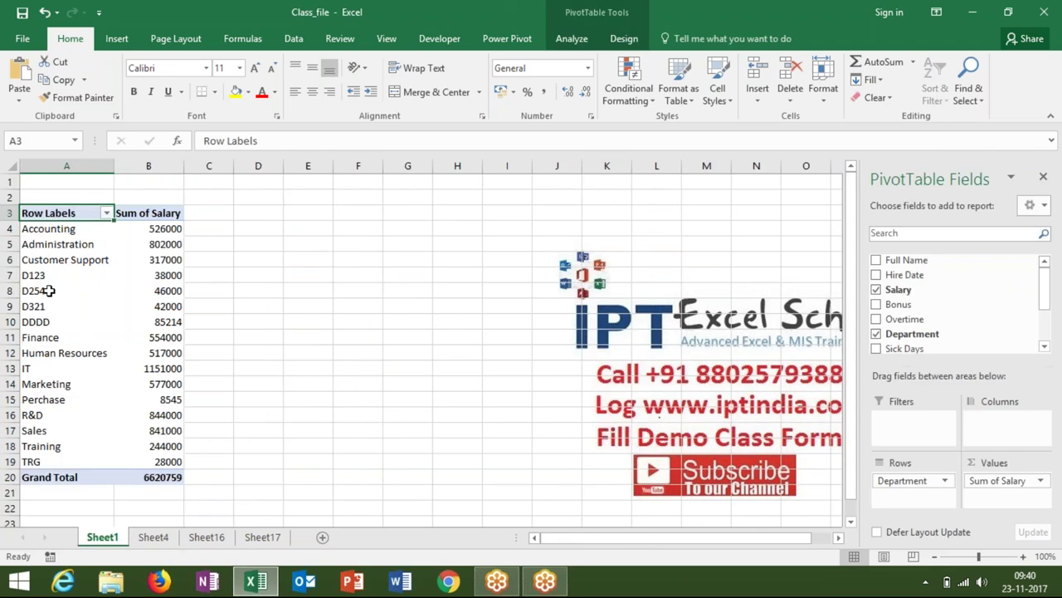
click(85, 290)
right_click(48, 293)
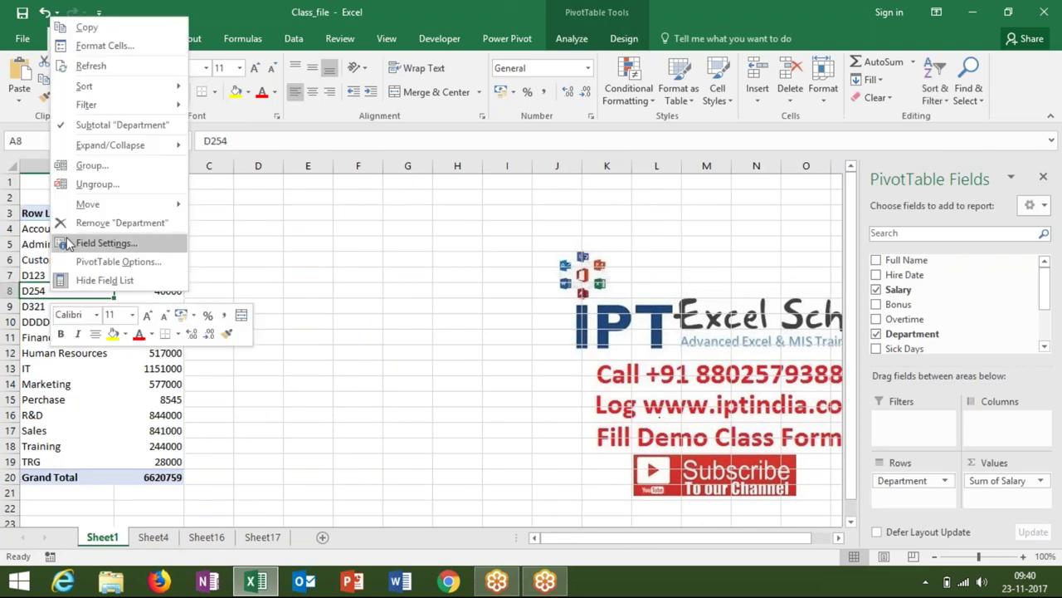
click(93, 64)
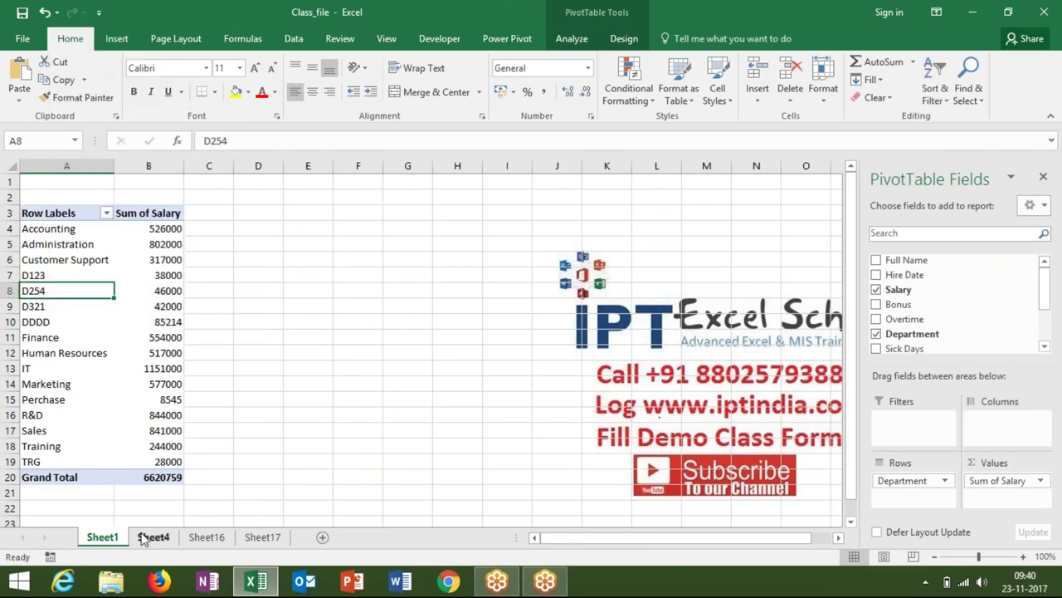
Check row 105 on Sheet4 and return to the Sheet1 pivot
click(152, 538)
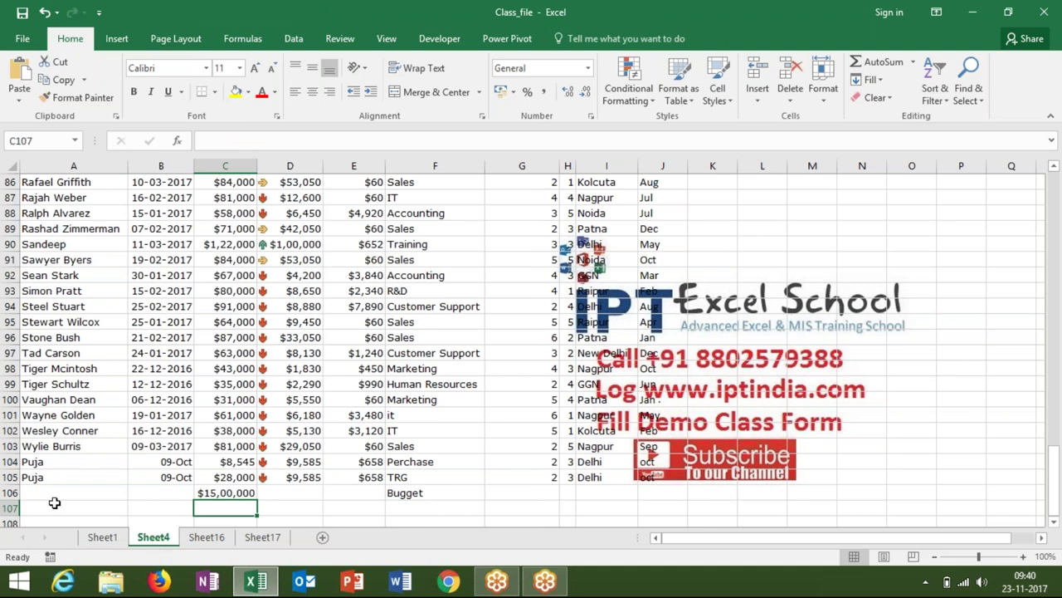
click(10, 477)
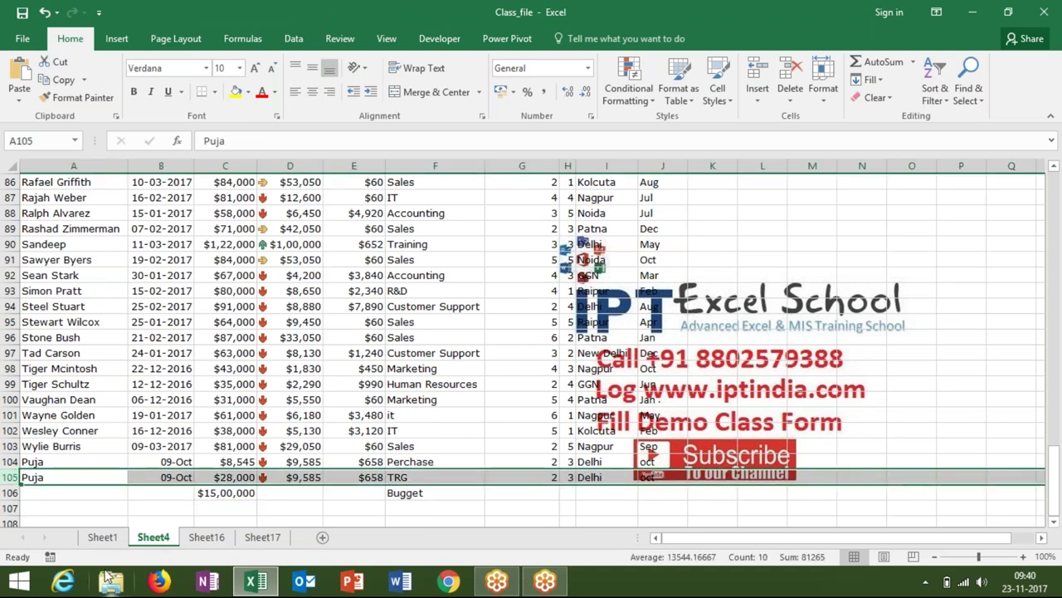
click(103, 539)
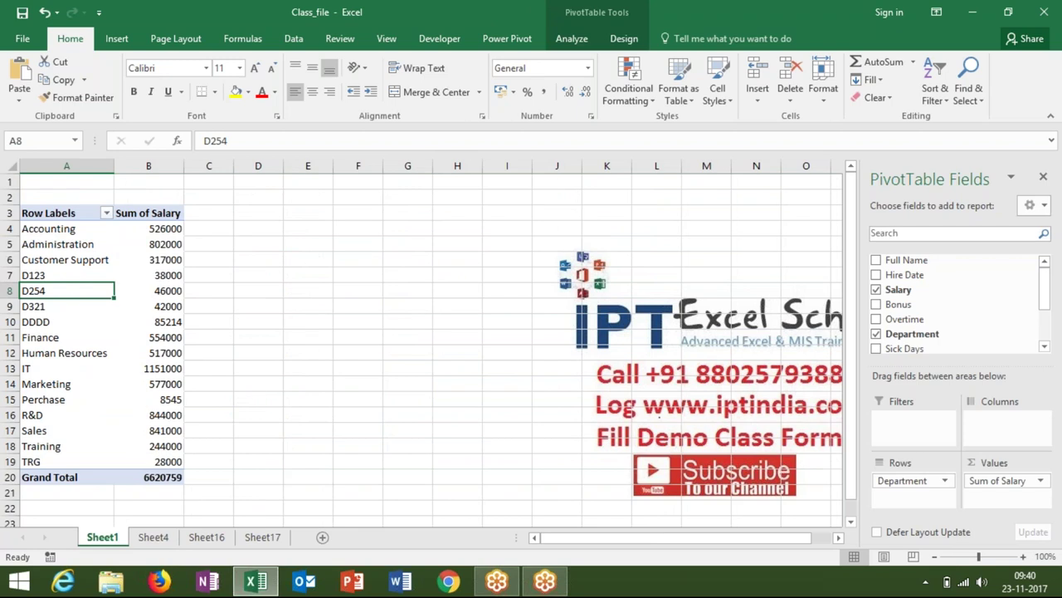
Change the pivot's data source to Sheet4!$A$1:$J$106 so Bugget's 1500000 is included
click(586, 43)
click(543, 100)
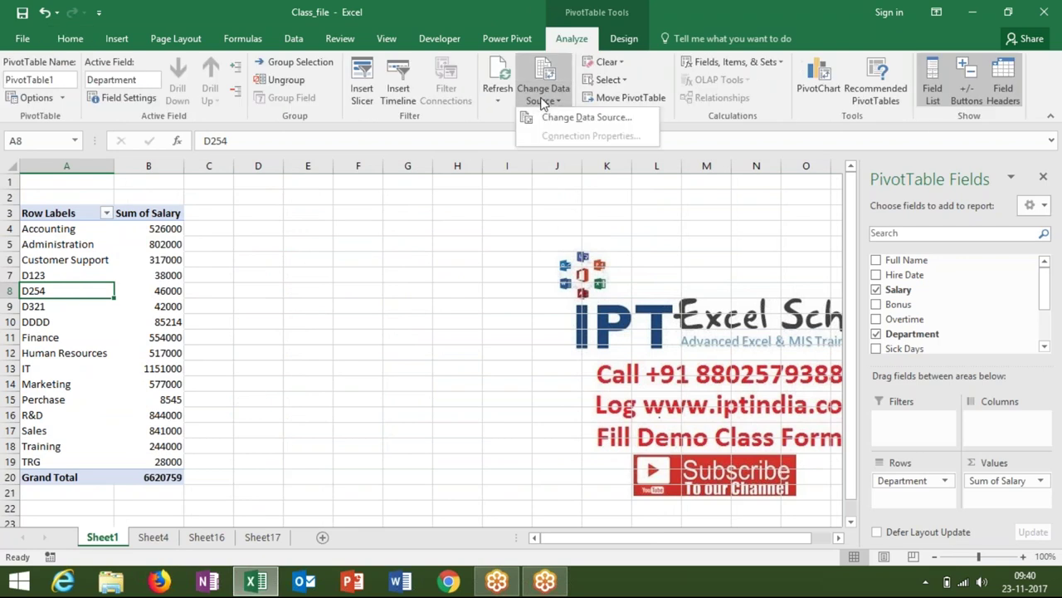
click(540, 119)
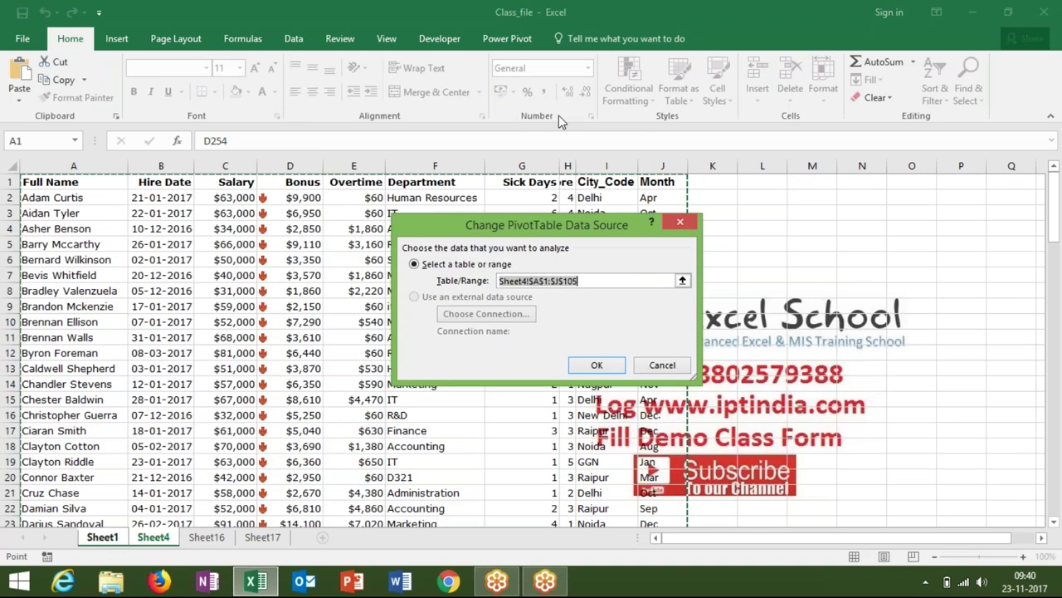
click(73, 181)
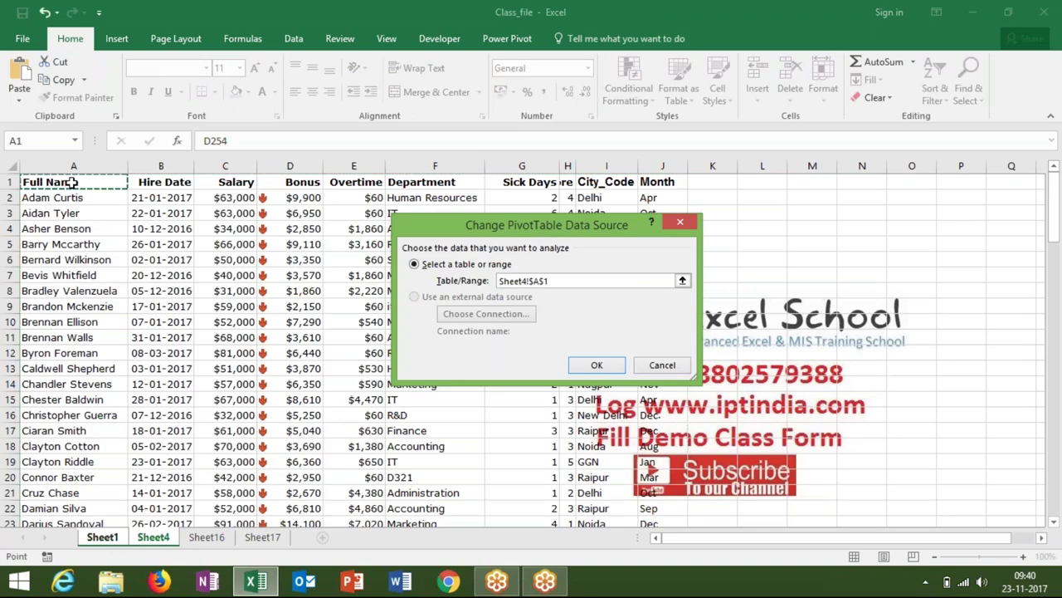
key(ctrl+shift+Right)
key(ctrl+shift+Down)
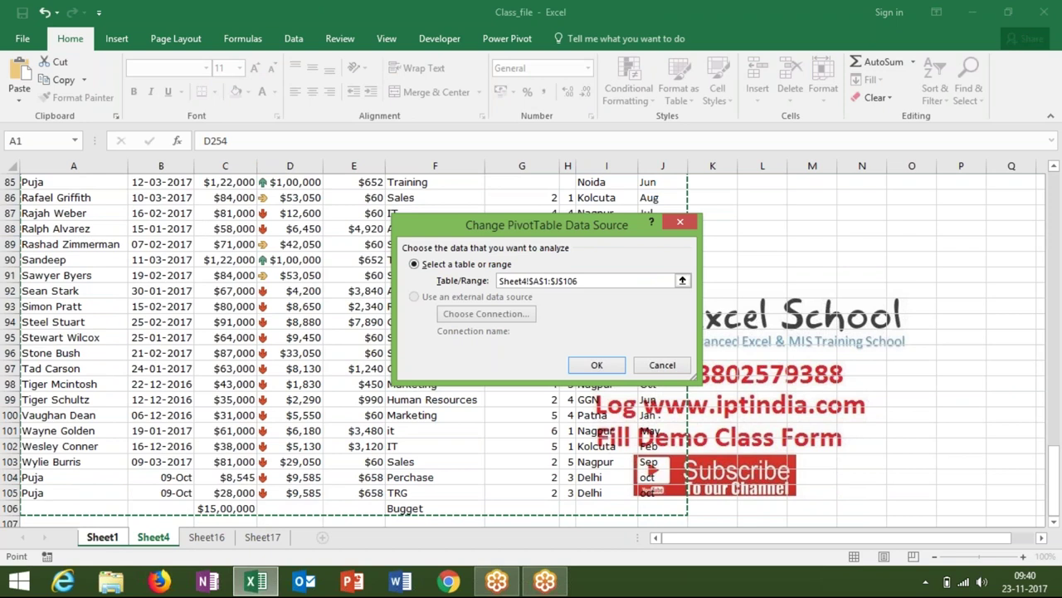
click(594, 365)
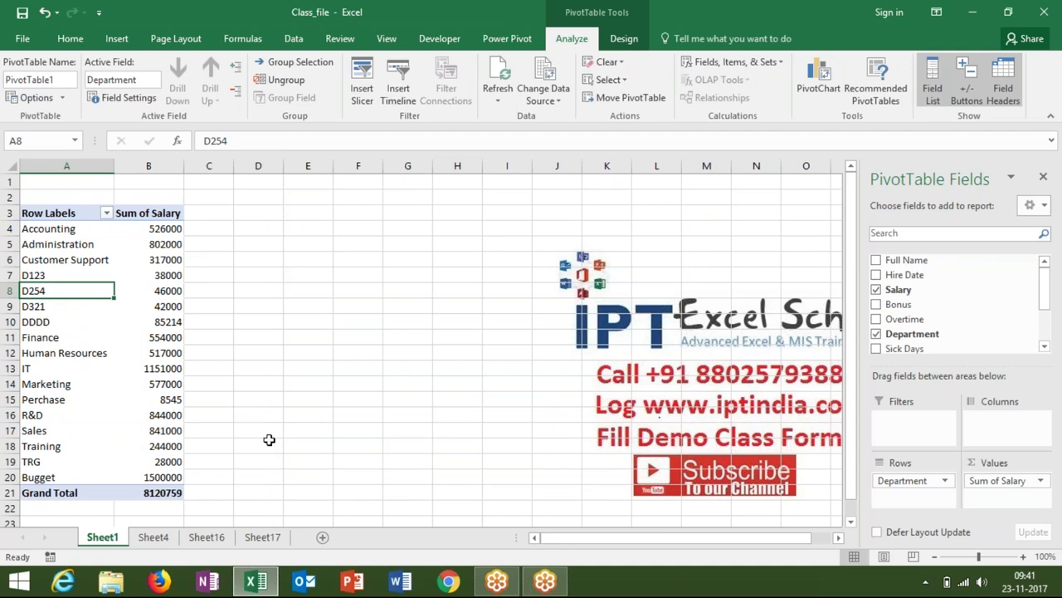
click(160, 490)
Show Sum of Salary as % Of base field Department, base item Bugget
click(164, 477)
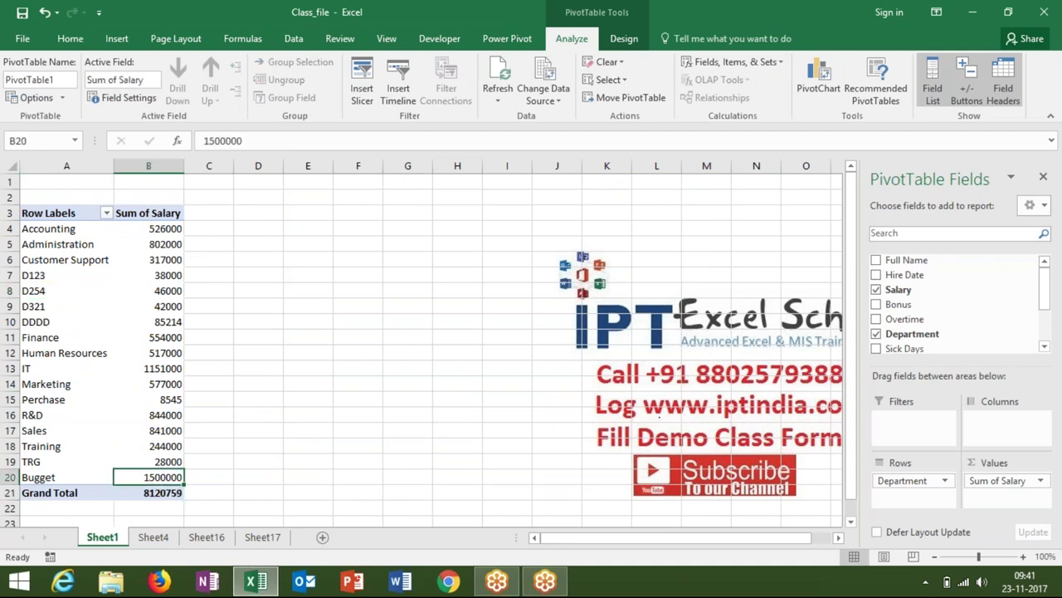
click(167, 464)
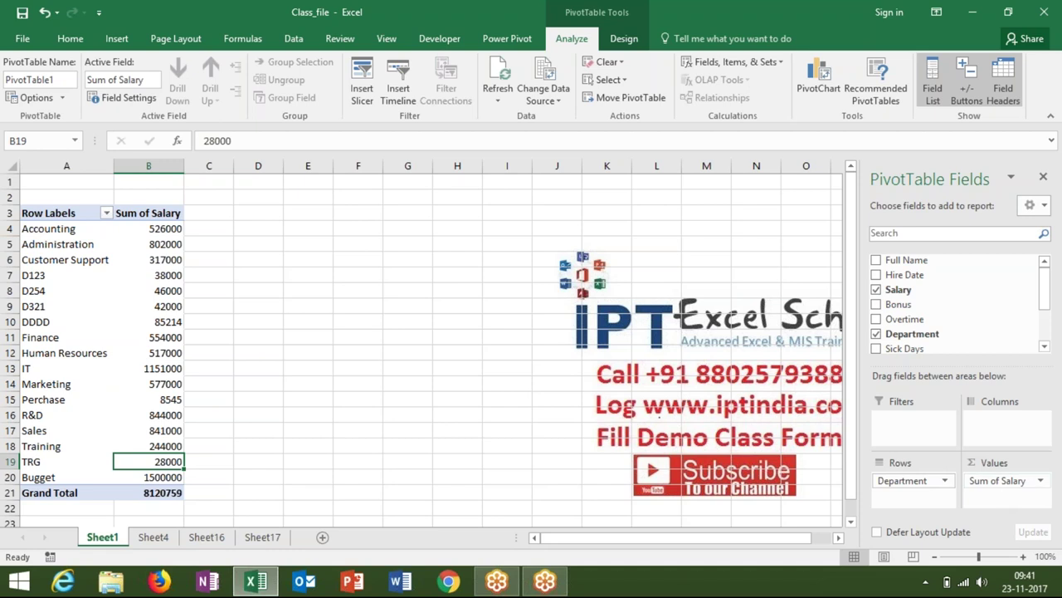
click(1040, 481)
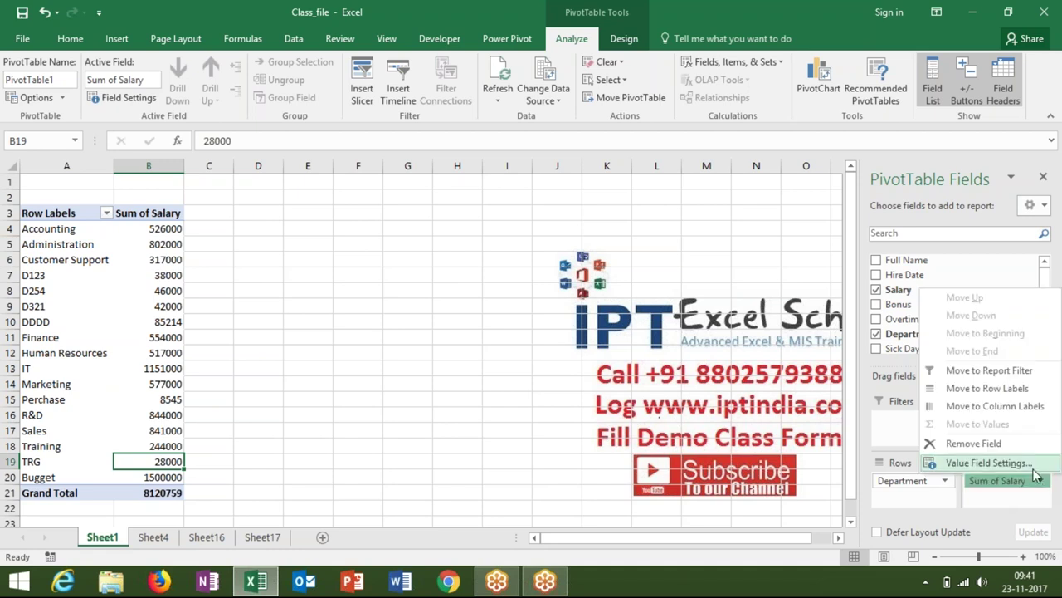
click(1034, 467)
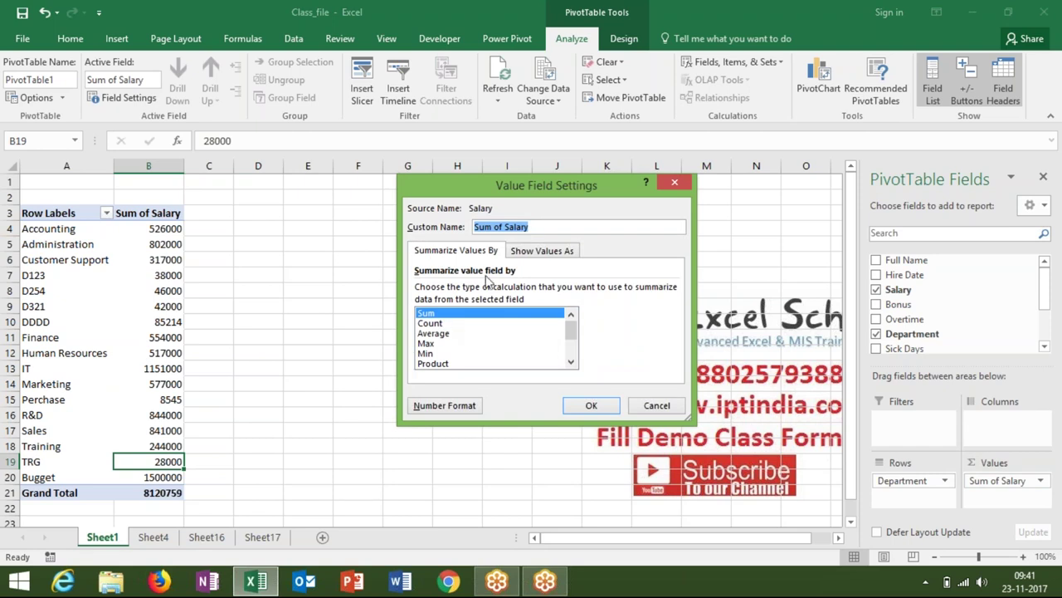
click(523, 263)
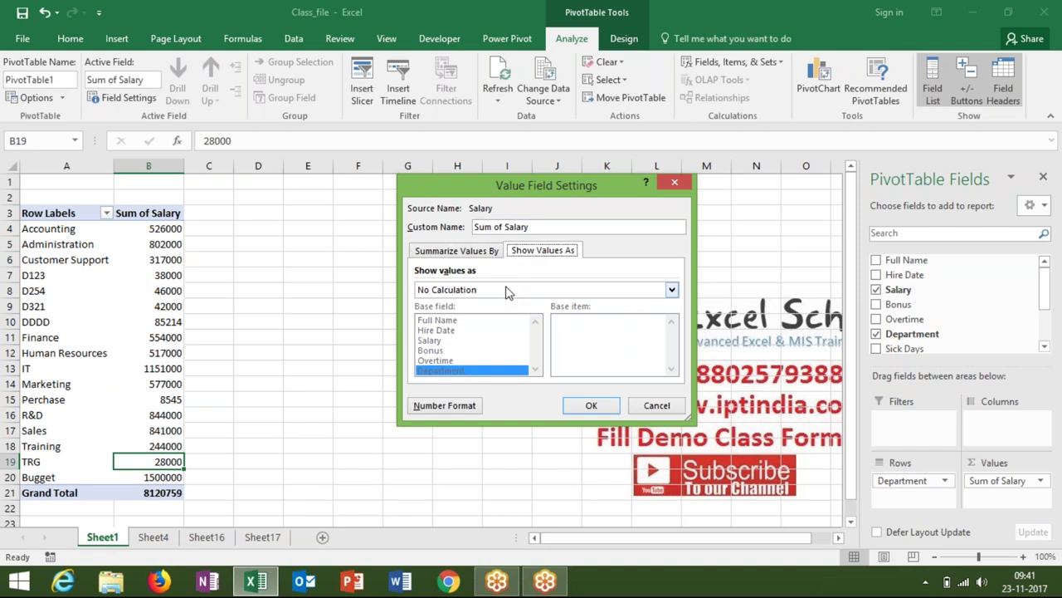
click(508, 291)
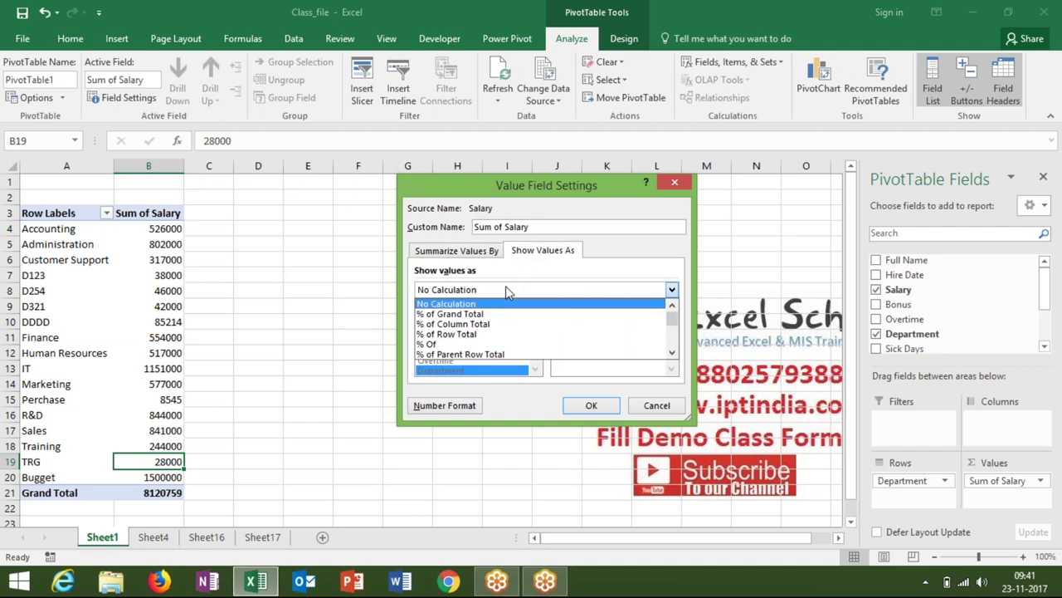
click(489, 346)
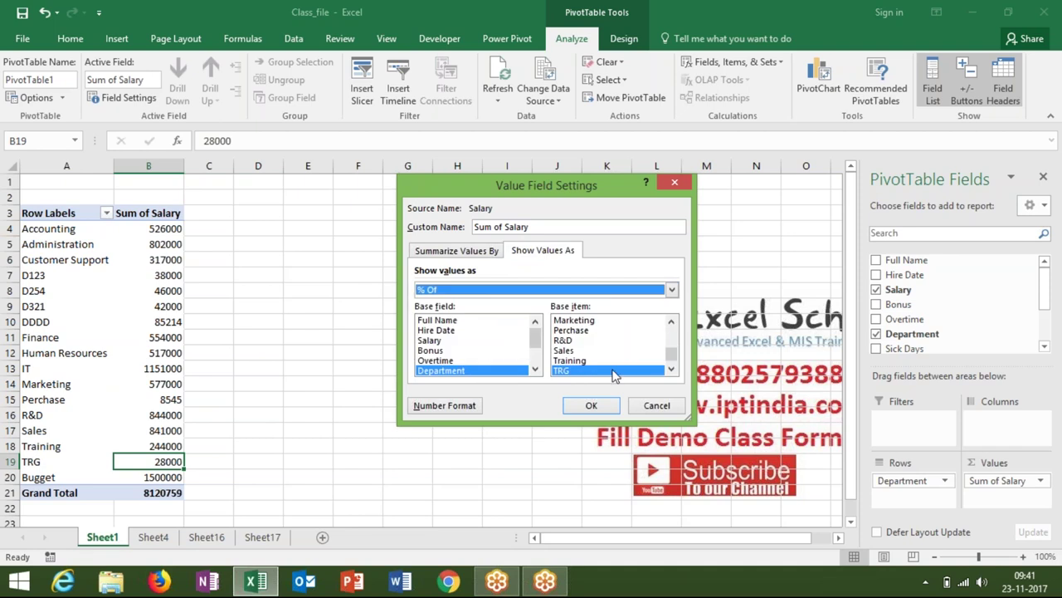
click(672, 371)
click(641, 371)
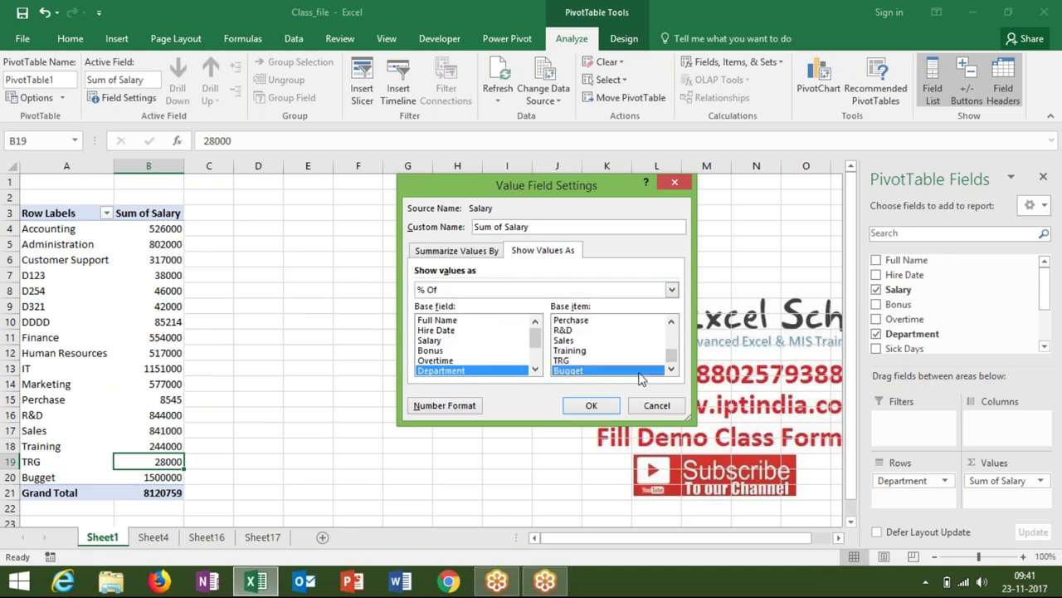
click(591, 405)
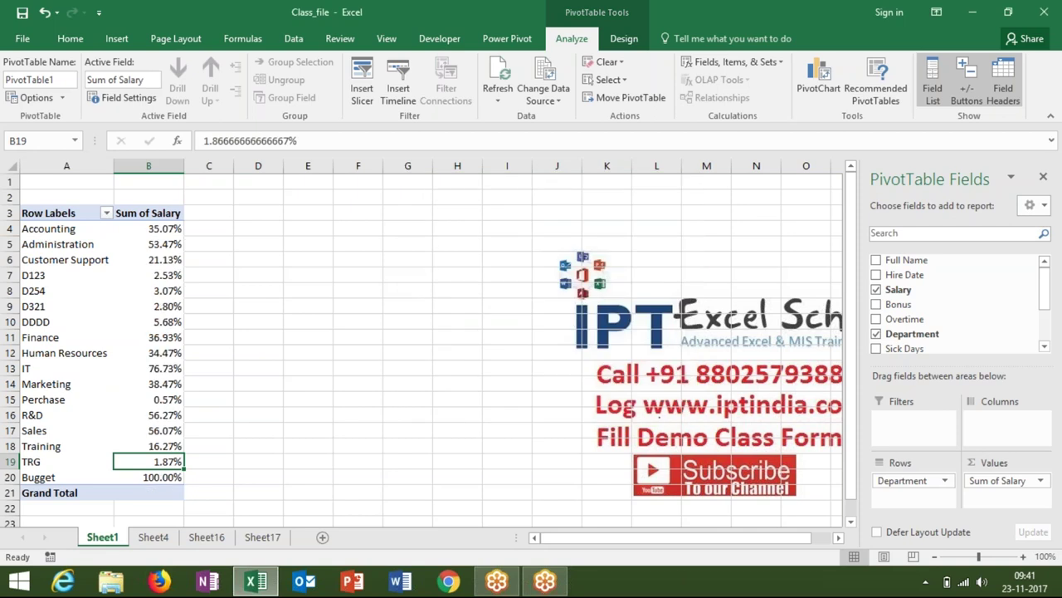
click(1025, 480)
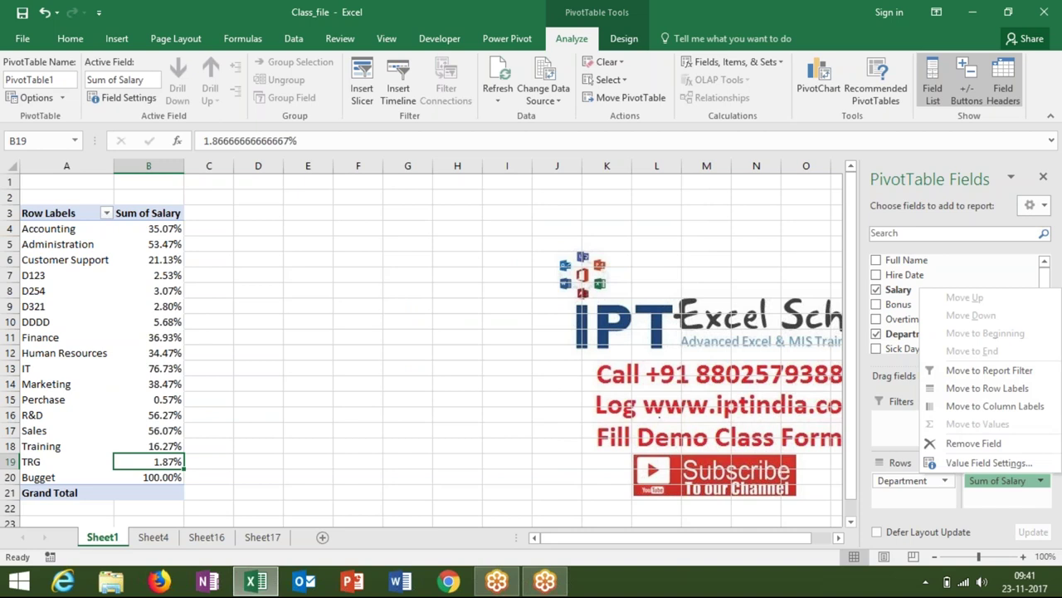
Show Sum of Salary as Difference From the Bugget department
click(1019, 464)
click(570, 250)
click(521, 289)
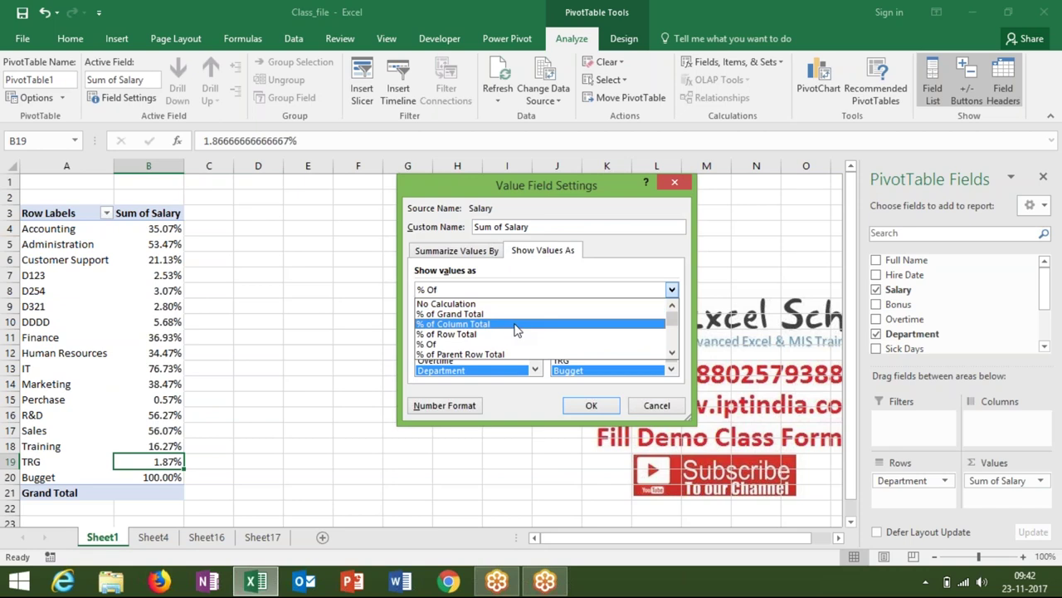
click(671, 353)
click(671, 353)
click(671, 353)
click(672, 353)
click(671, 353)
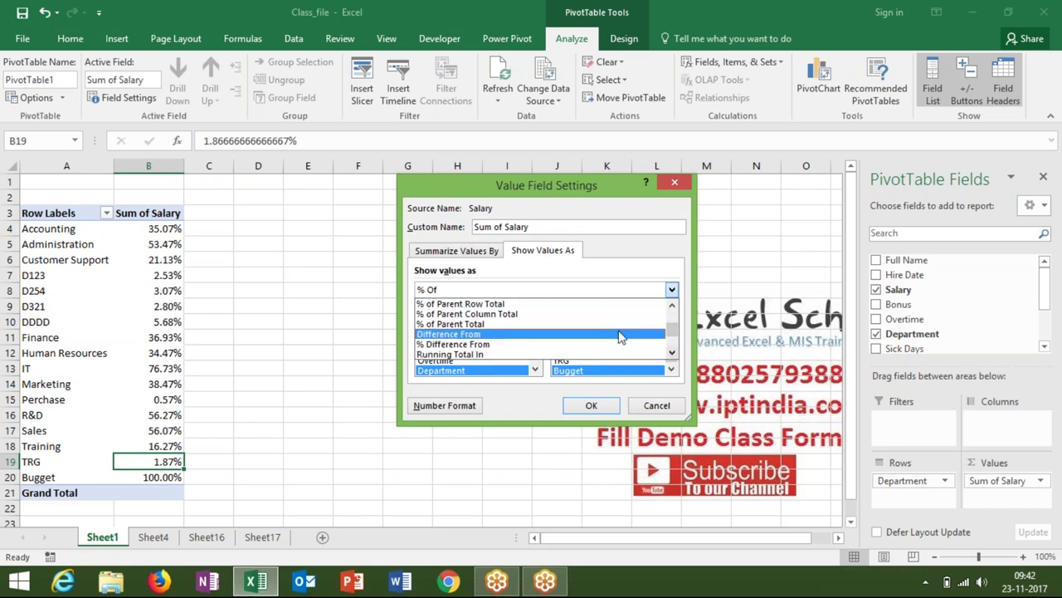
click(620, 335)
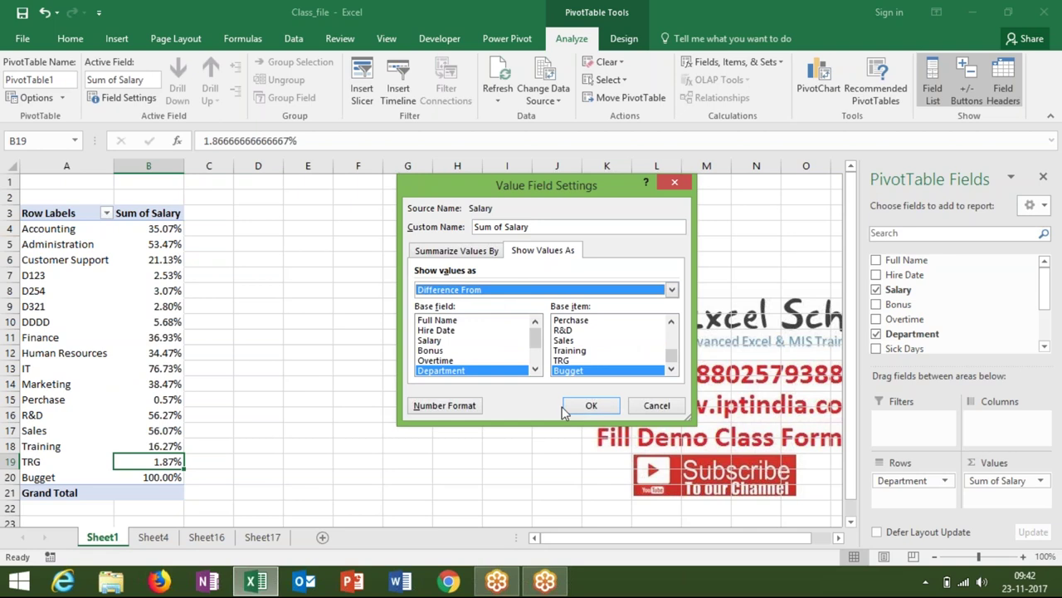
click(590, 406)
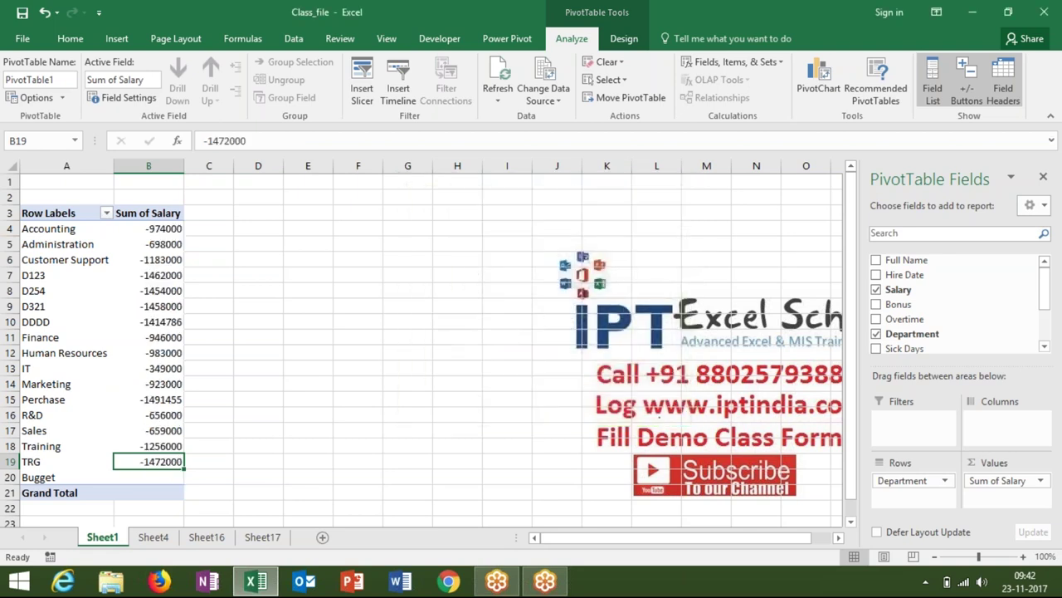
Switch Sum of Salary to a Running Total In Department
click(1041, 480)
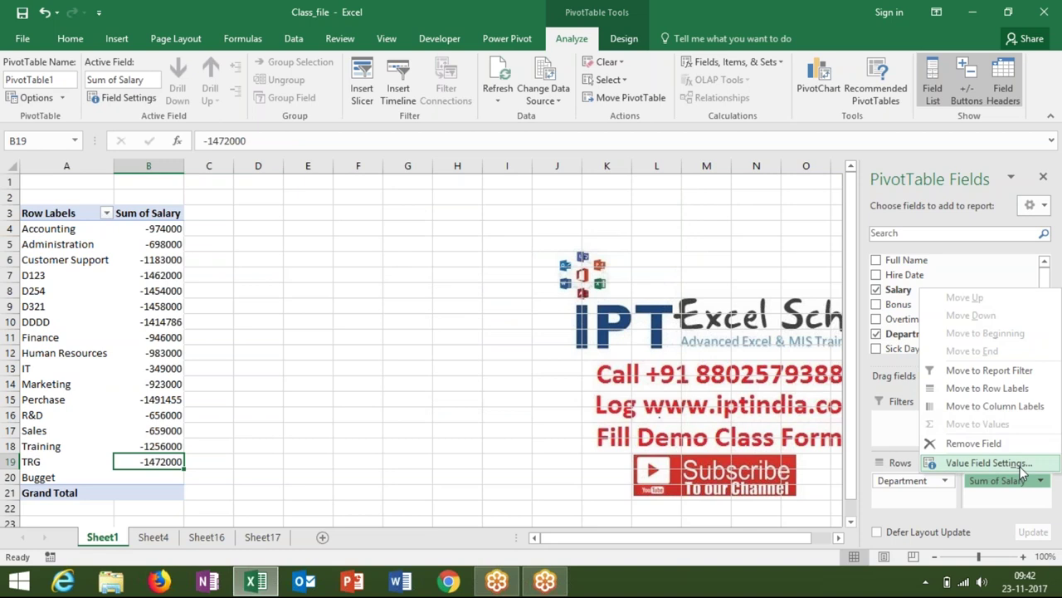
click(1020, 466)
click(553, 253)
click(470, 294)
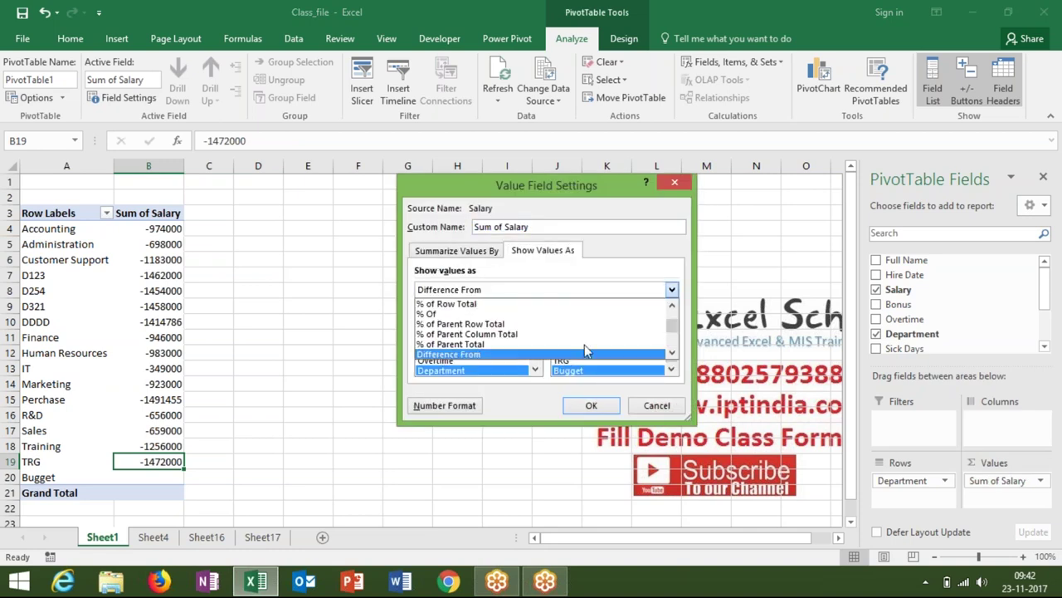
click(672, 354)
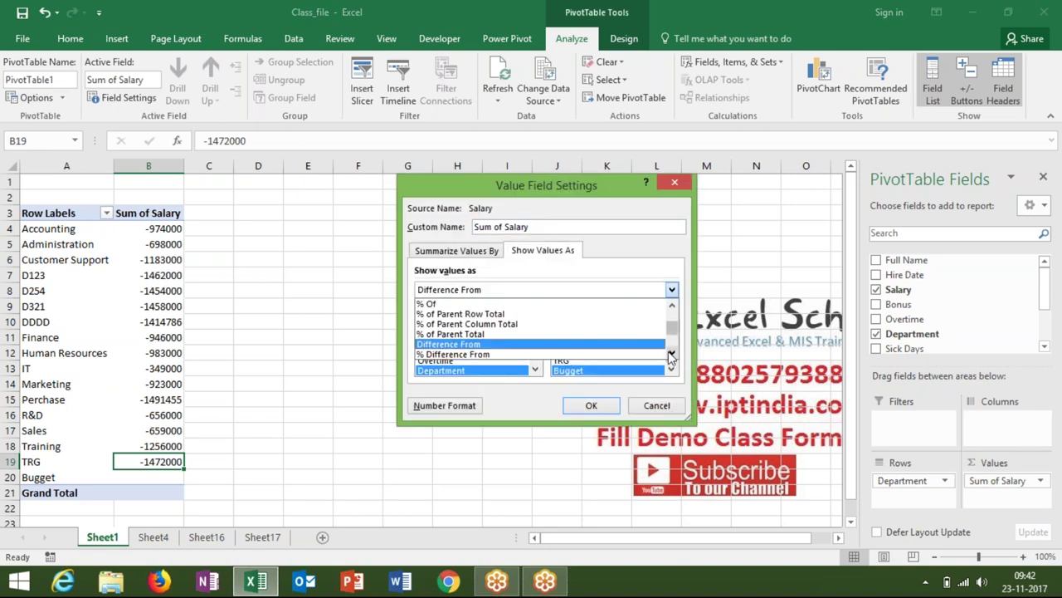
click(672, 355)
click(671, 355)
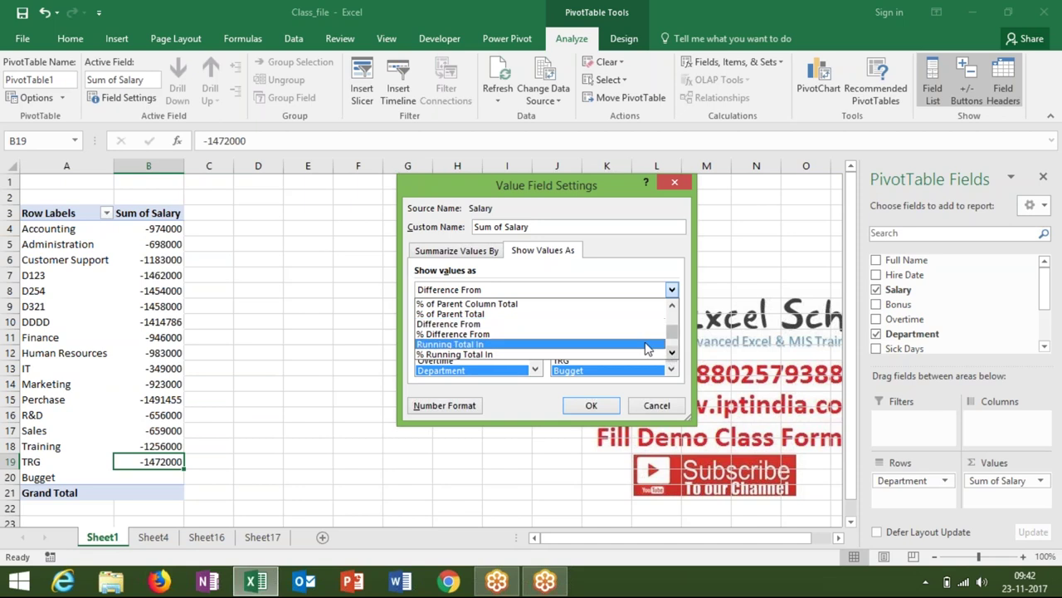
click(648, 345)
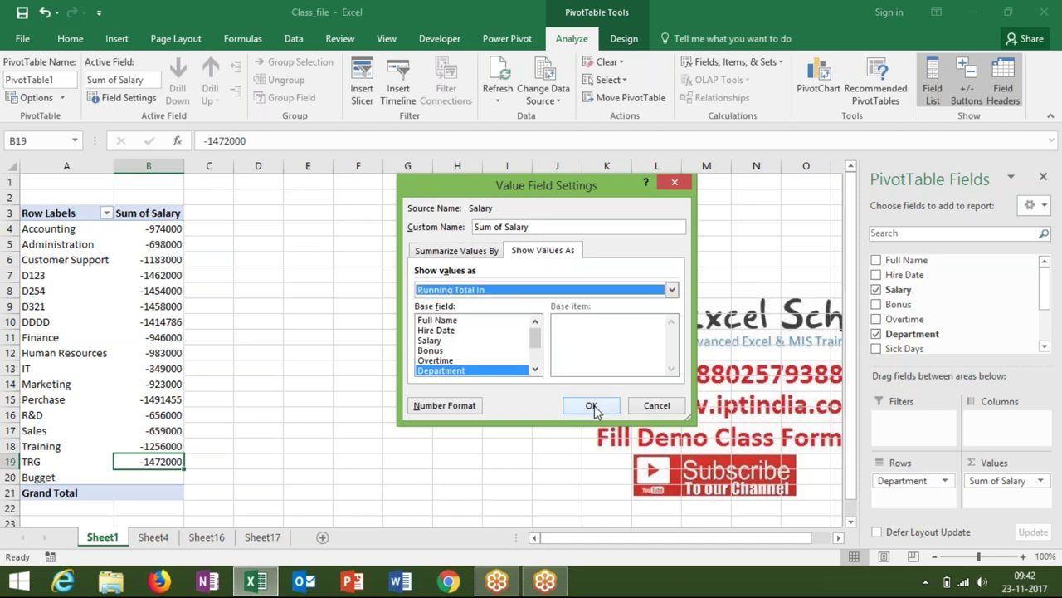
click(591, 406)
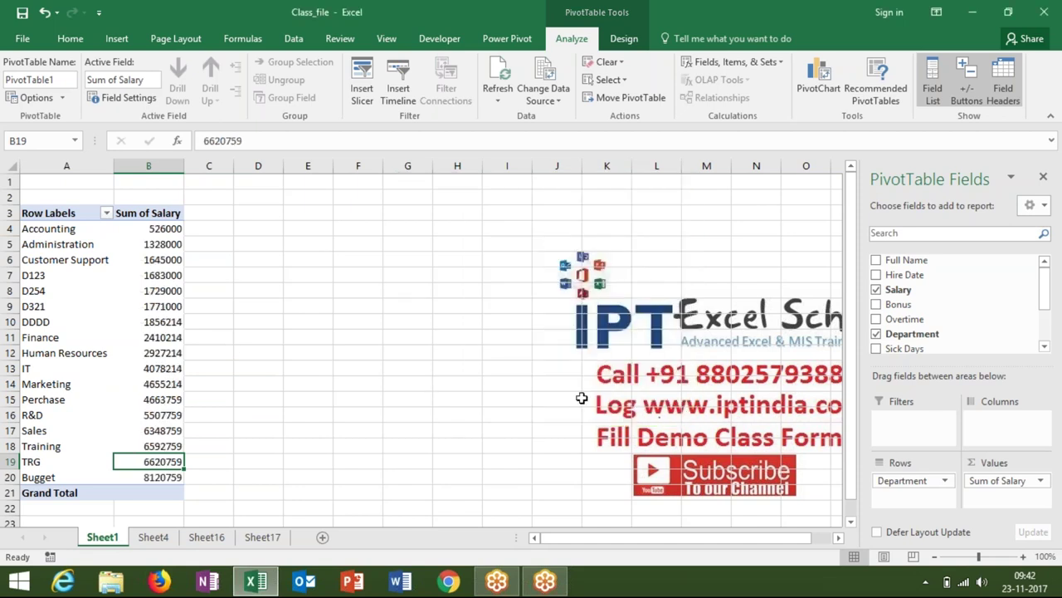
drag(898, 289, 1008, 487)
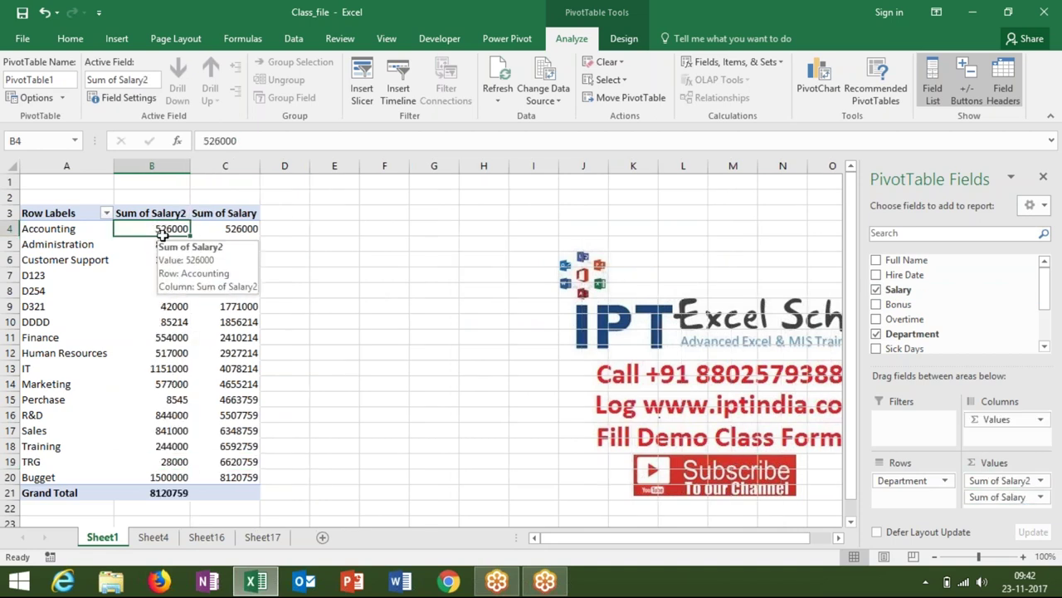
drag(162, 230, 166, 244)
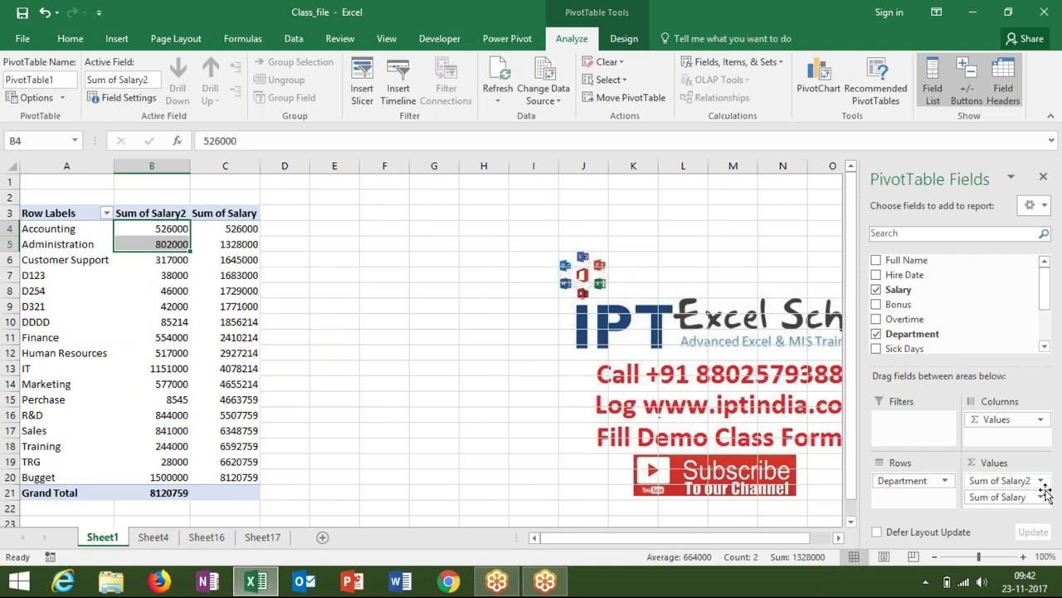
click(1036, 496)
click(1034, 483)
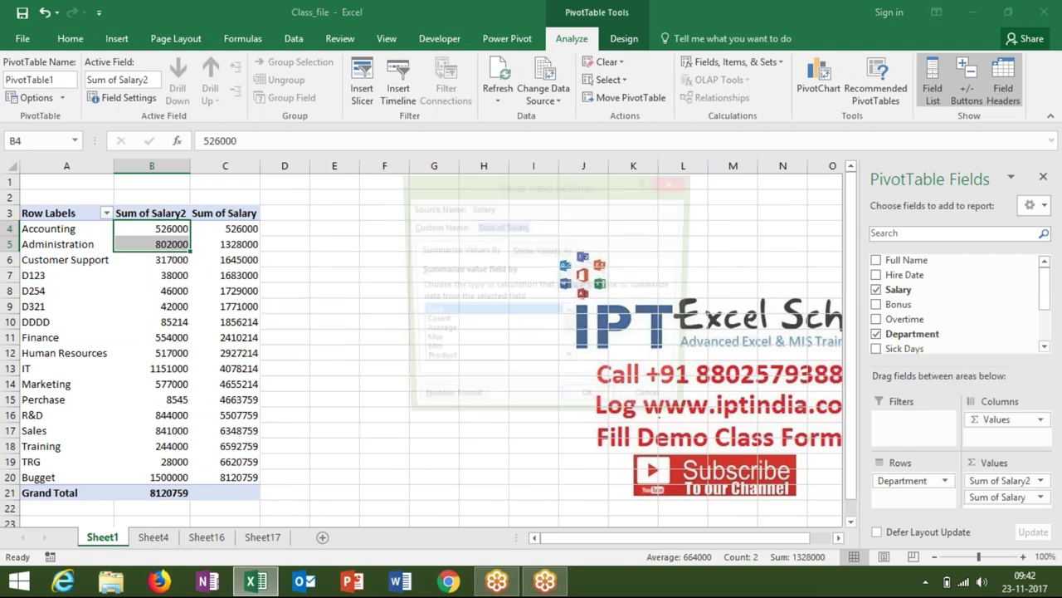
click(541, 250)
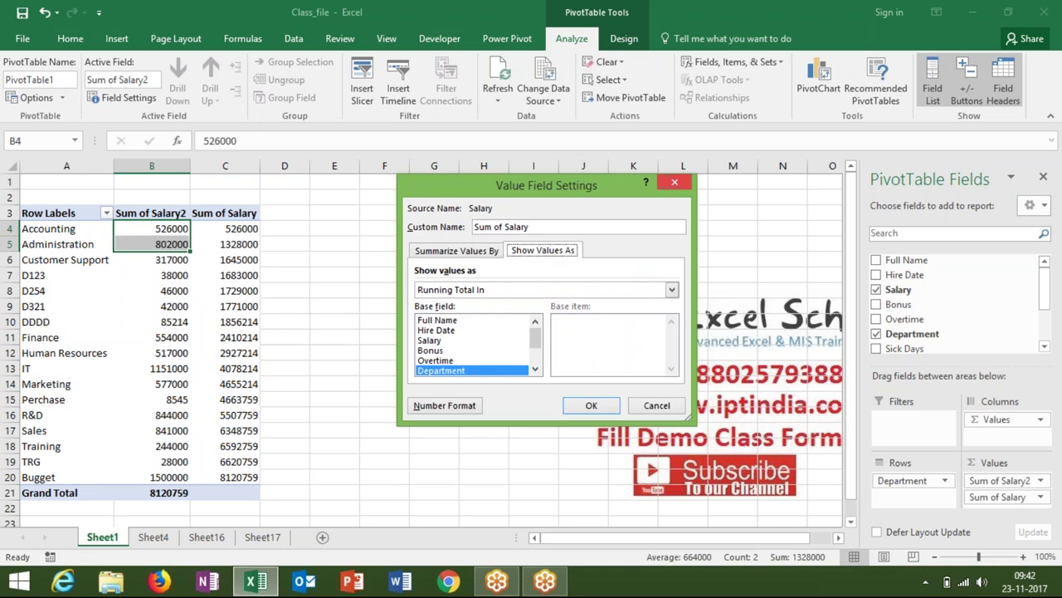
click(674, 182)
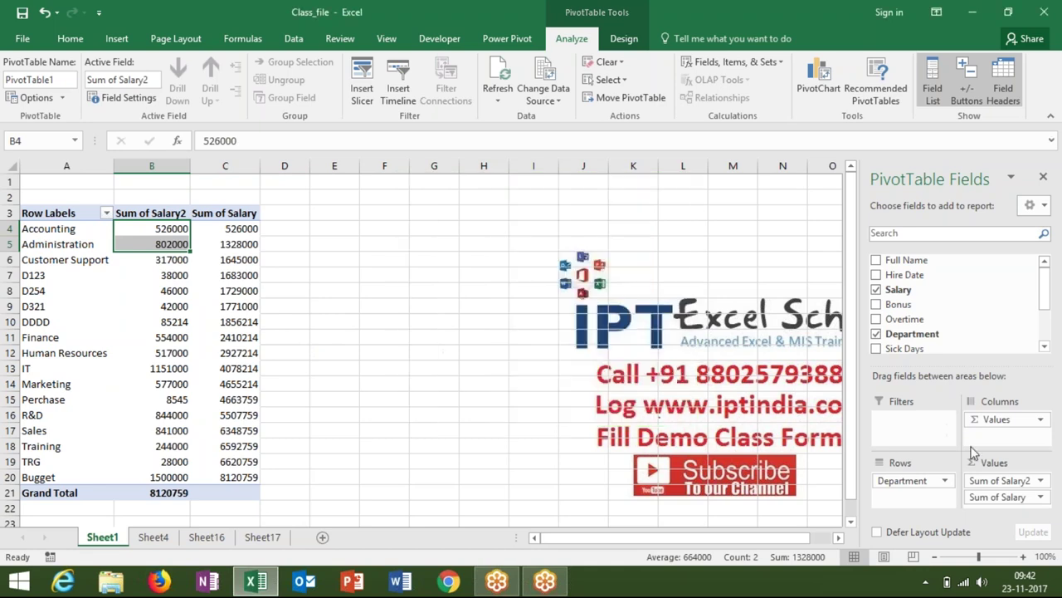
click(1028, 479)
click(1026, 468)
click(535, 252)
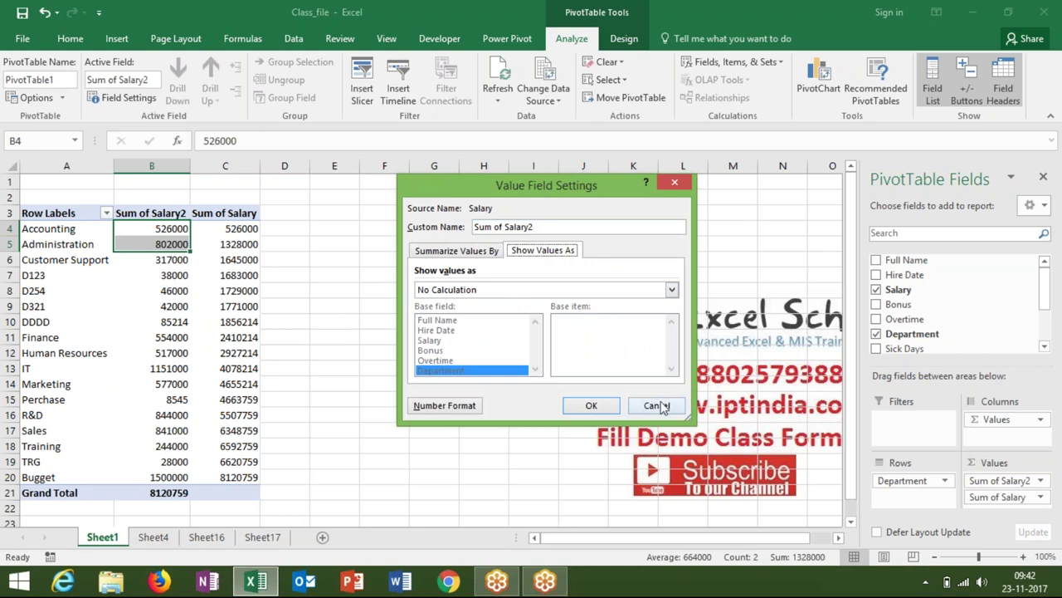
click(657, 405)
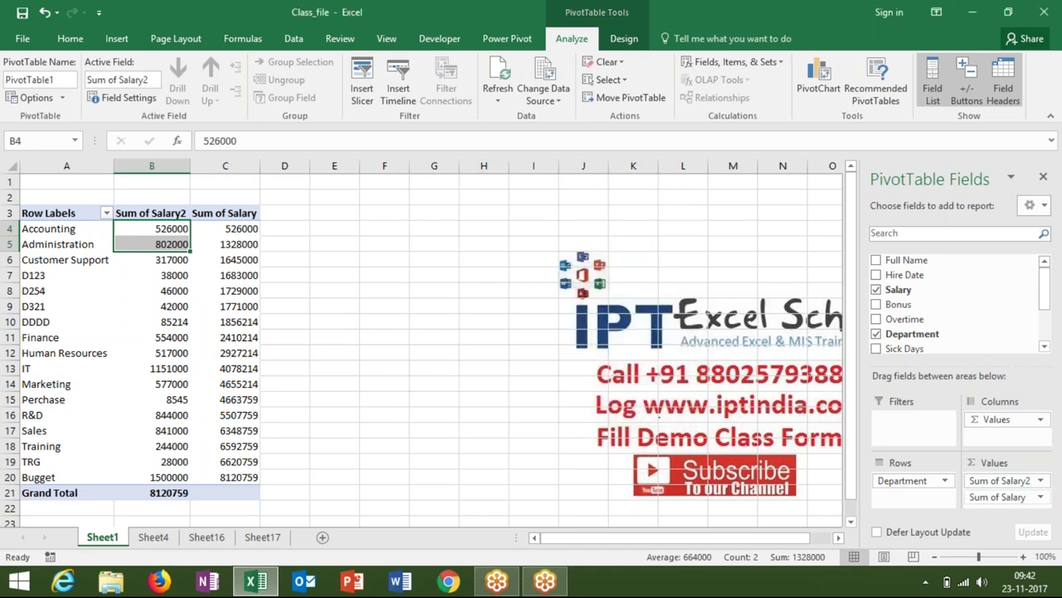
click(1040, 497)
Show Sum of Salary as % Running Total In Department
click(989, 479)
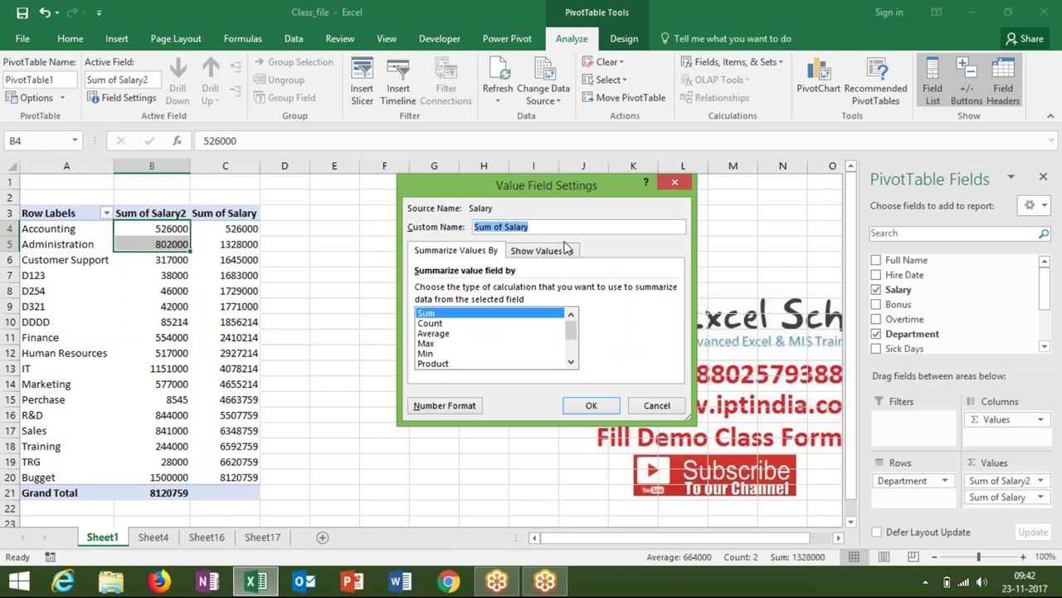
click(565, 250)
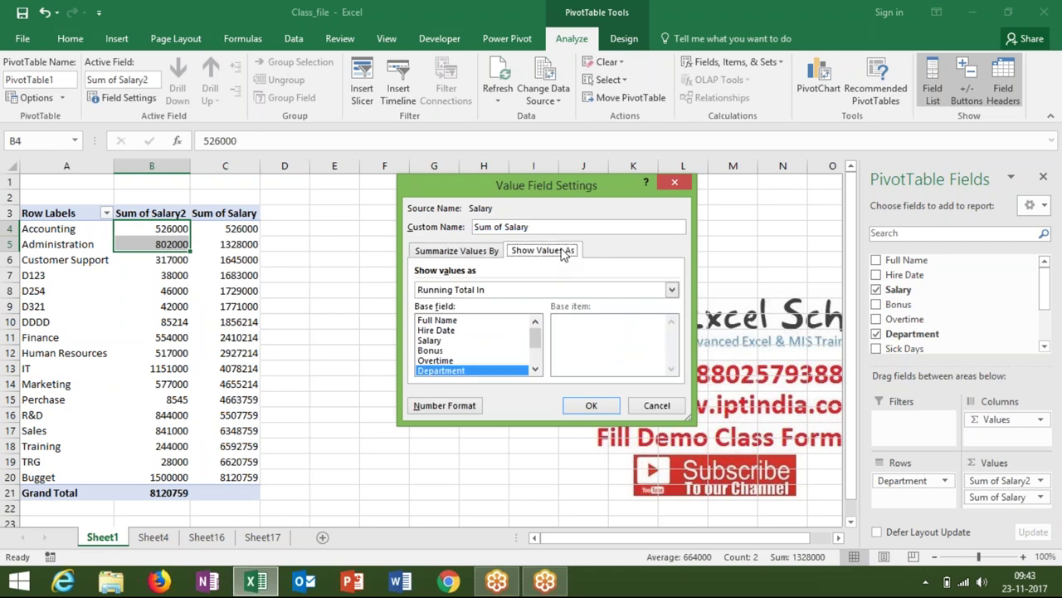
click(672, 290)
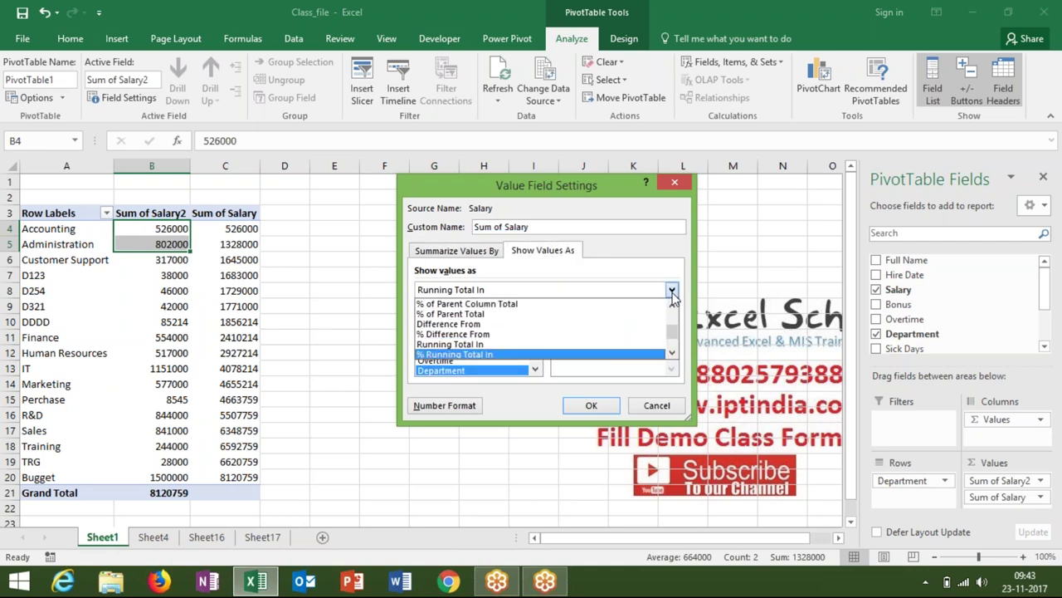
click(640, 359)
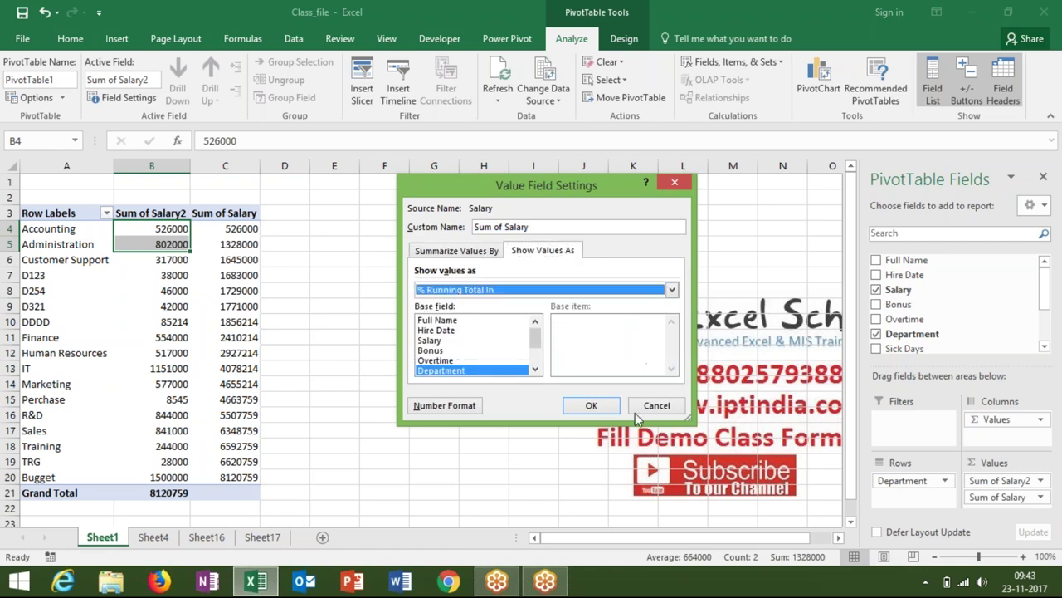
click(597, 409)
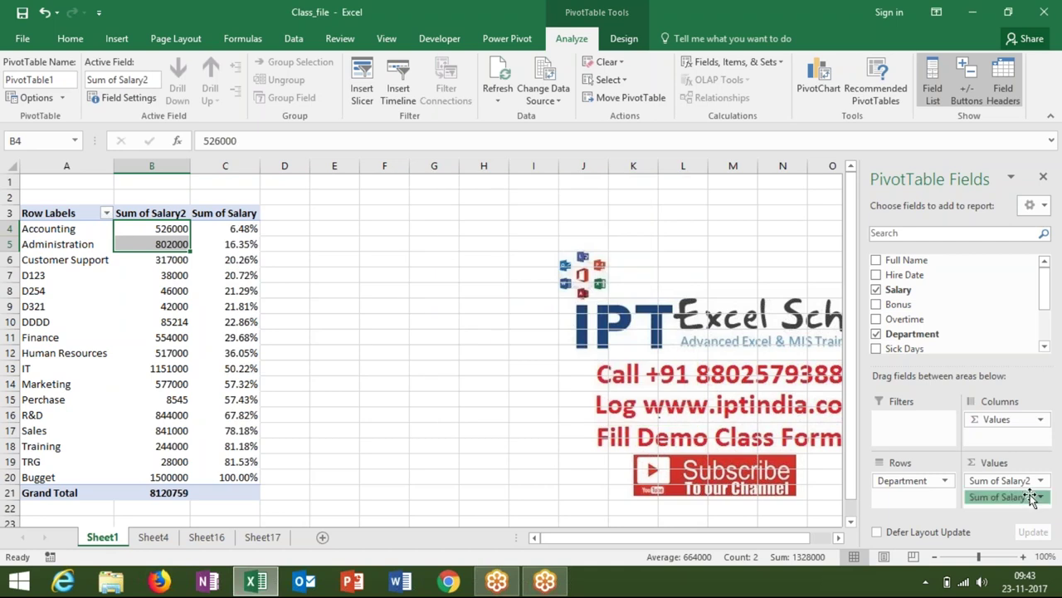
Browse the Show Values As calculations again, closing without changing % Running Total In
click(1002, 496)
click(988, 480)
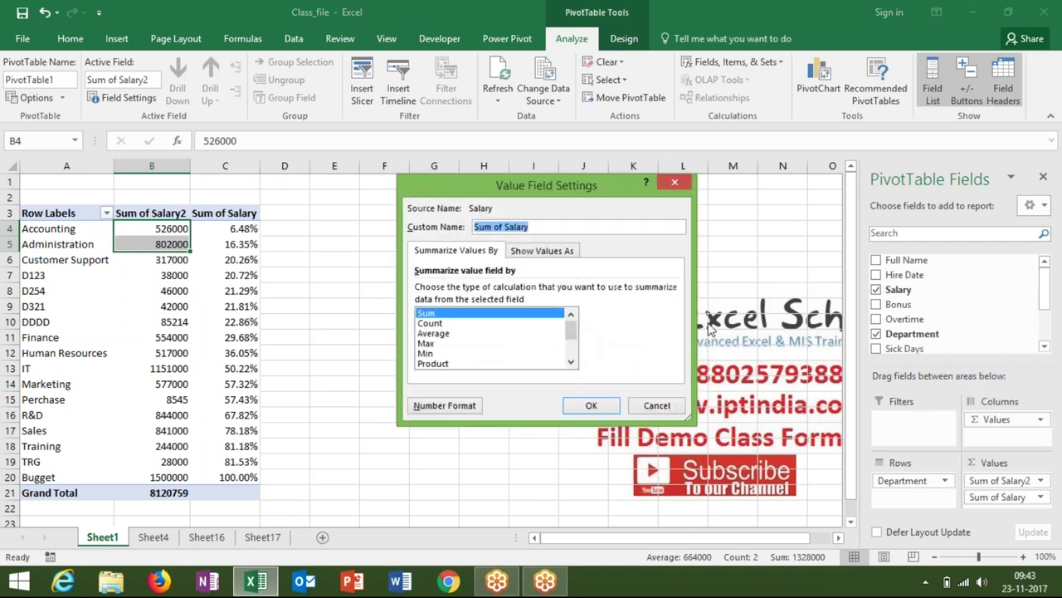
click(553, 253)
click(550, 289)
double_click(673, 352)
click(673, 351)
click(672, 306)
double_click(673, 305)
double_click(672, 305)
click(672, 305)
click(673, 305)
double_click(672, 305)
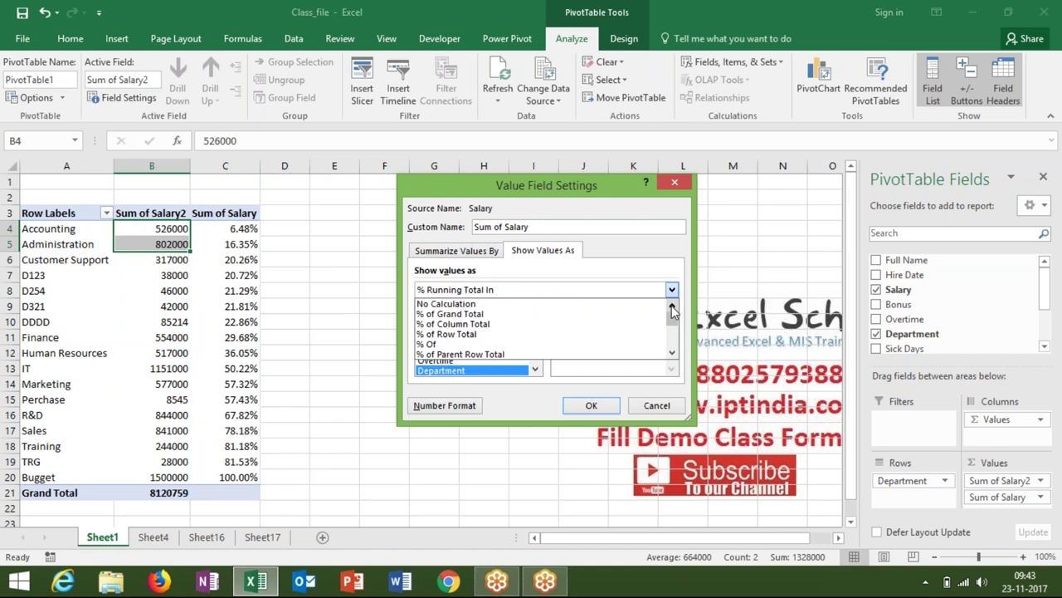
click(672, 307)
click(673, 307)
click(687, 186)
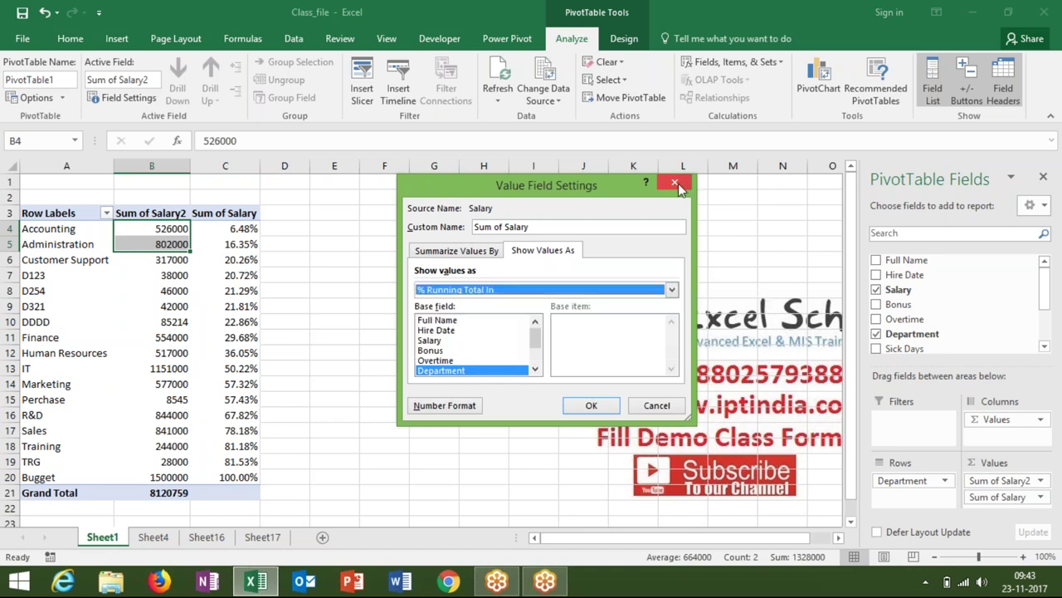
click(677, 184)
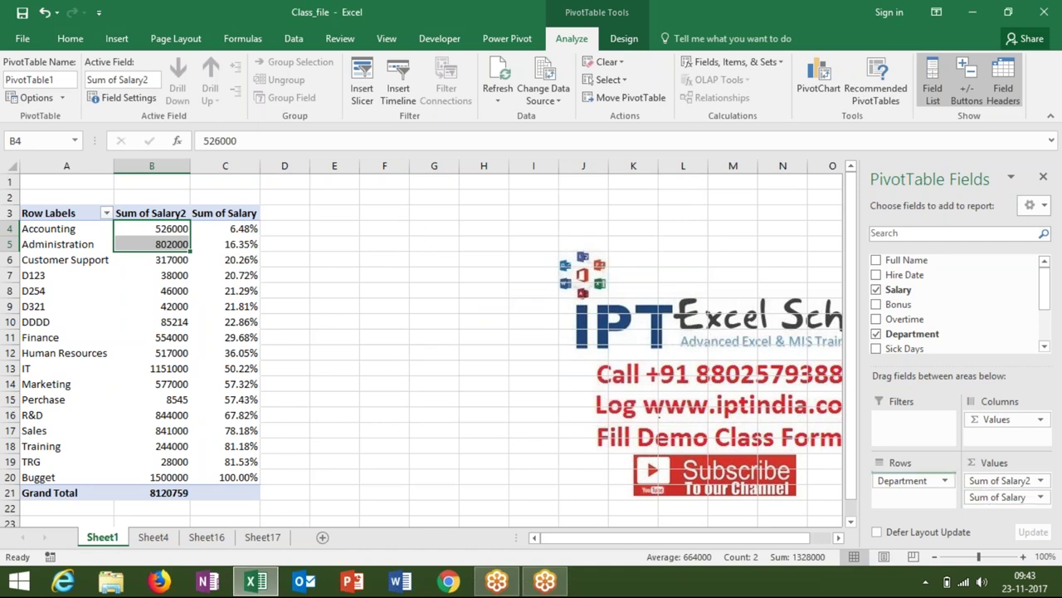
Replace both Salary value fields with plain sums of Salary, Bonus and Overtime
drag(992, 496, 913, 490)
drag(981, 478, 817, 408)
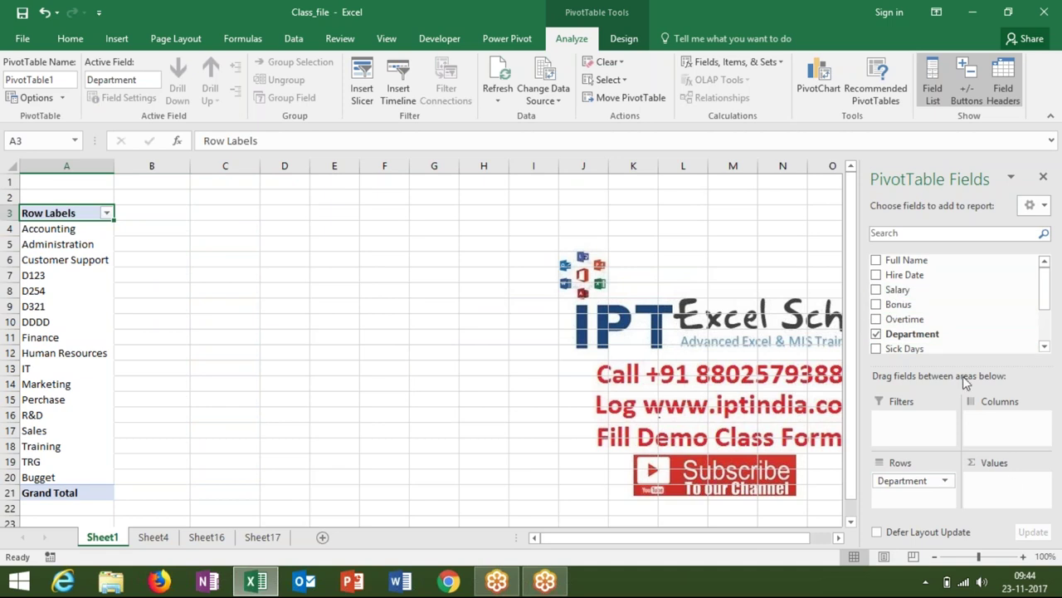
drag(898, 290, 1006, 490)
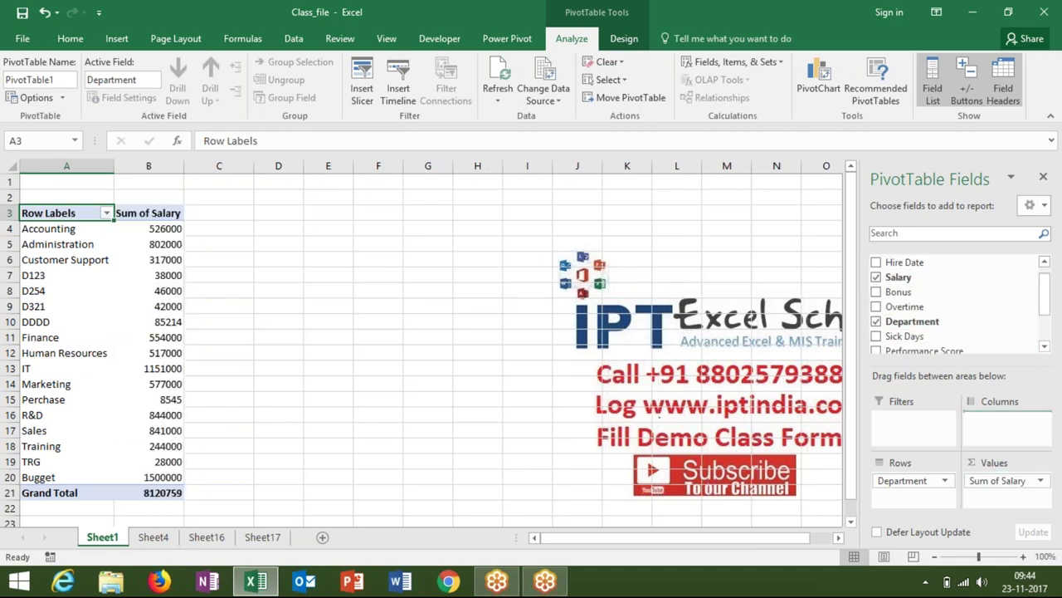
drag(898, 304, 1005, 496)
drag(905, 309, 996, 508)
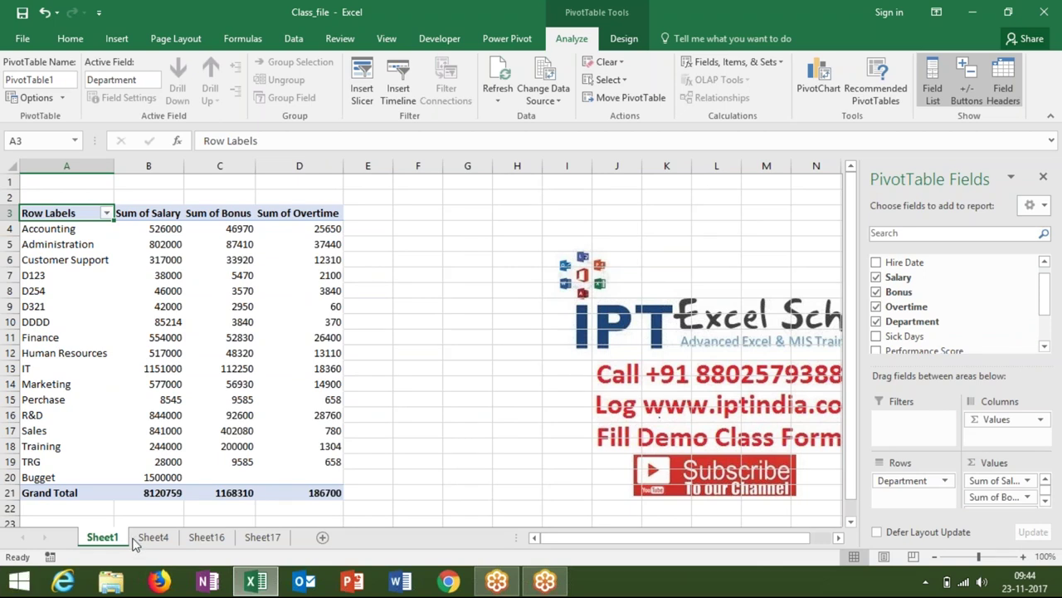
click(154, 537)
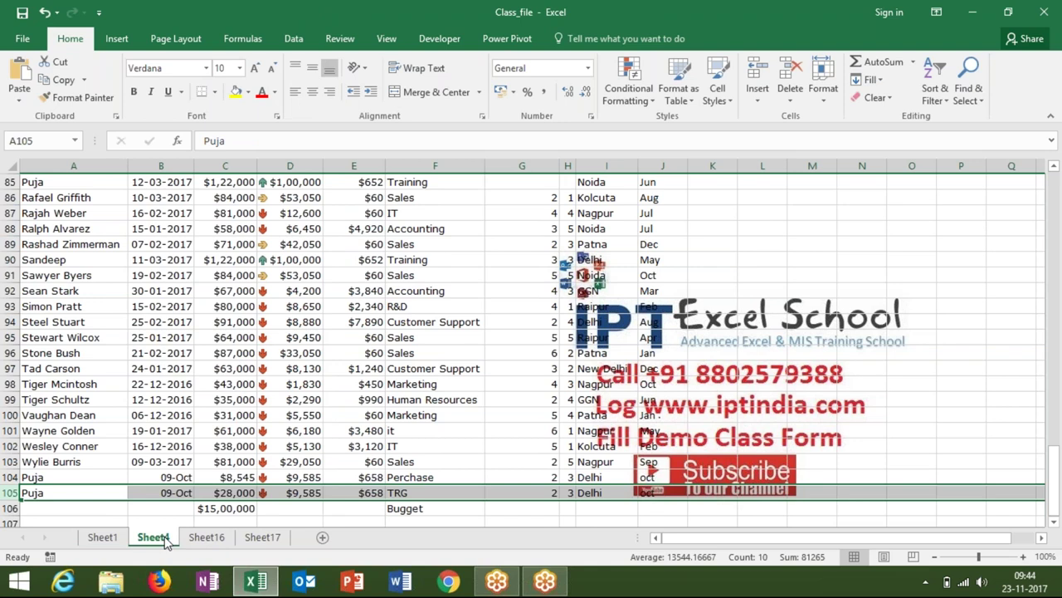
Return to the Sheet1 pivot and open the Fields, Items & Sets options
click(108, 537)
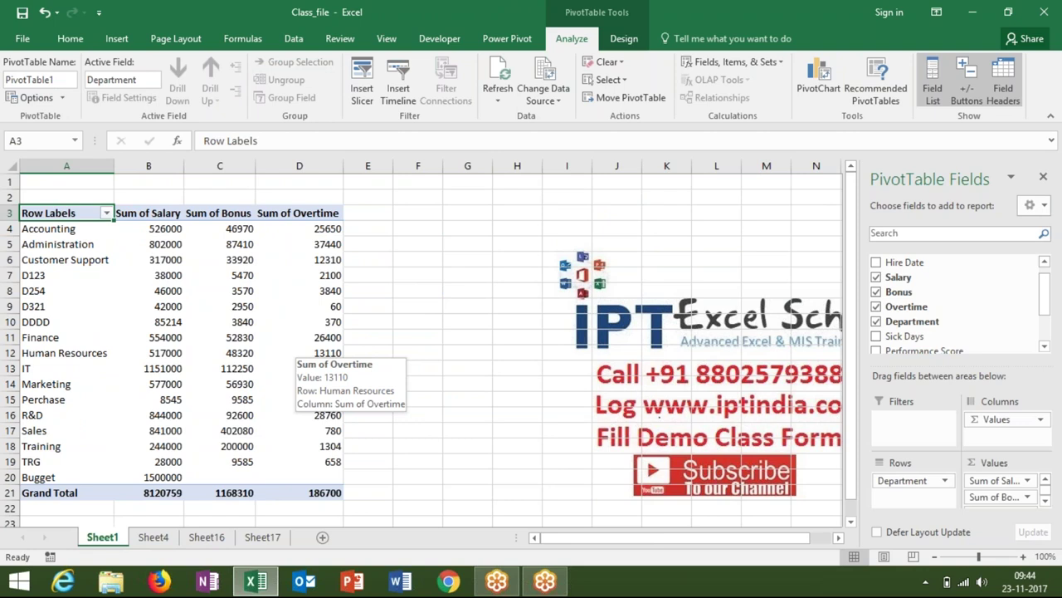
click(694, 68)
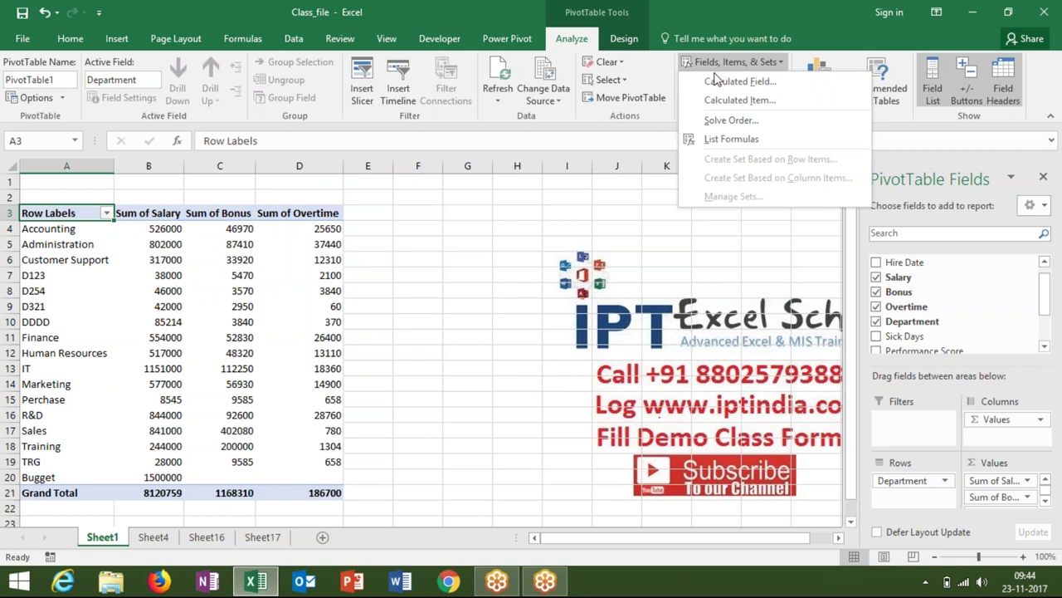
Define a calculated field named Total with formula =Salary+Bonus+Overtime
click(719, 86)
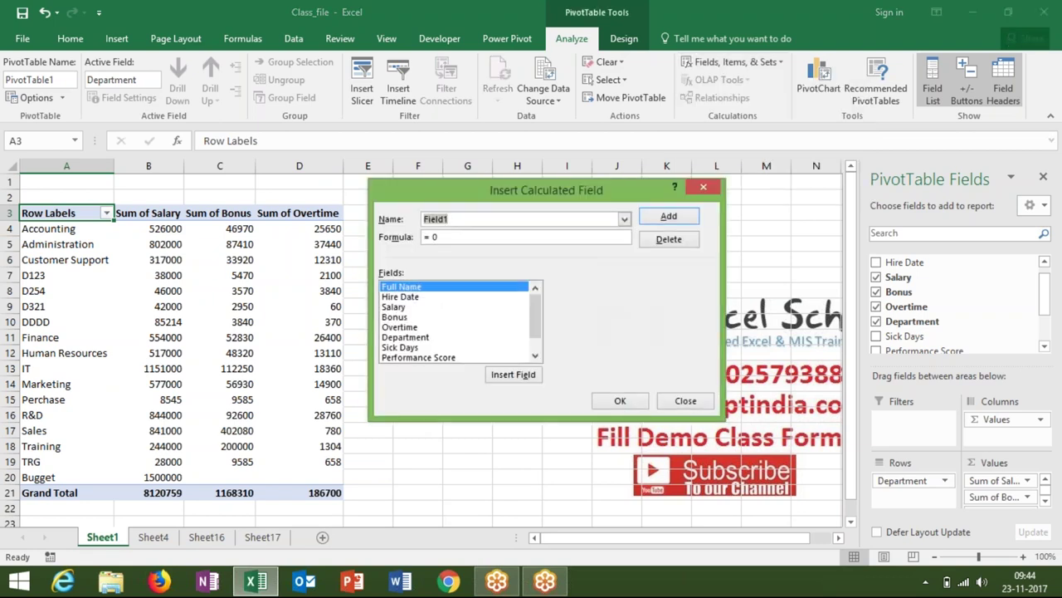
text(Total)
key(BackSpace)
click(400, 307)
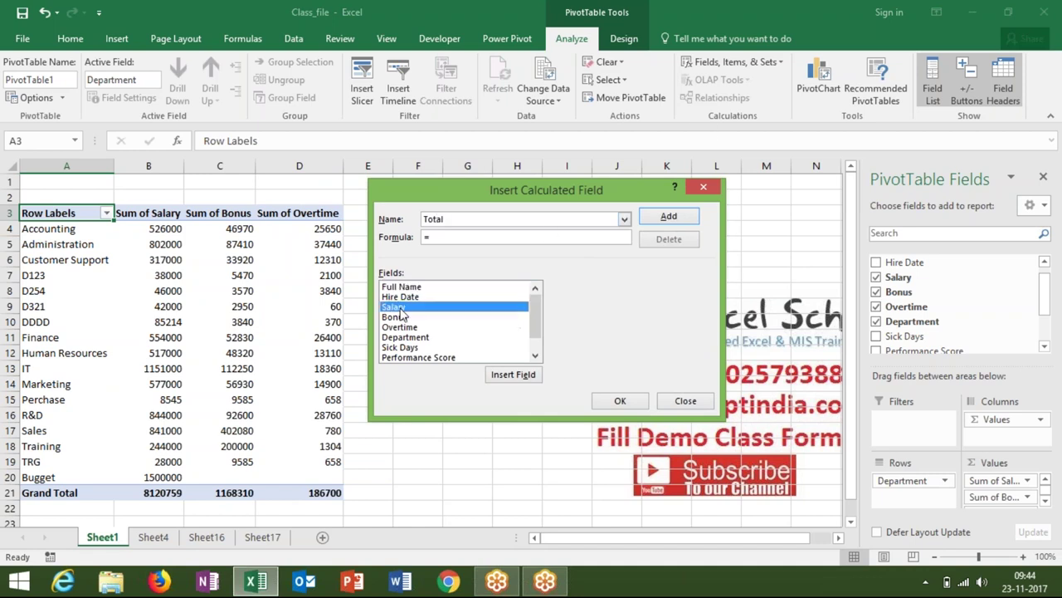
click(512, 374)
text(+)
click(410, 317)
click(519, 378)
text(+)
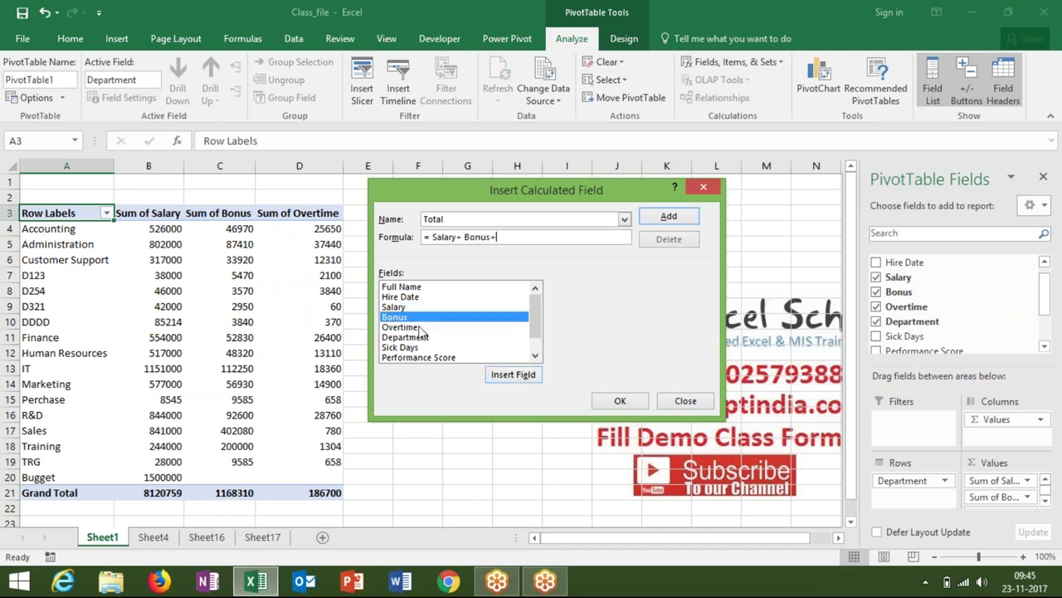
click(415, 327)
click(508, 379)
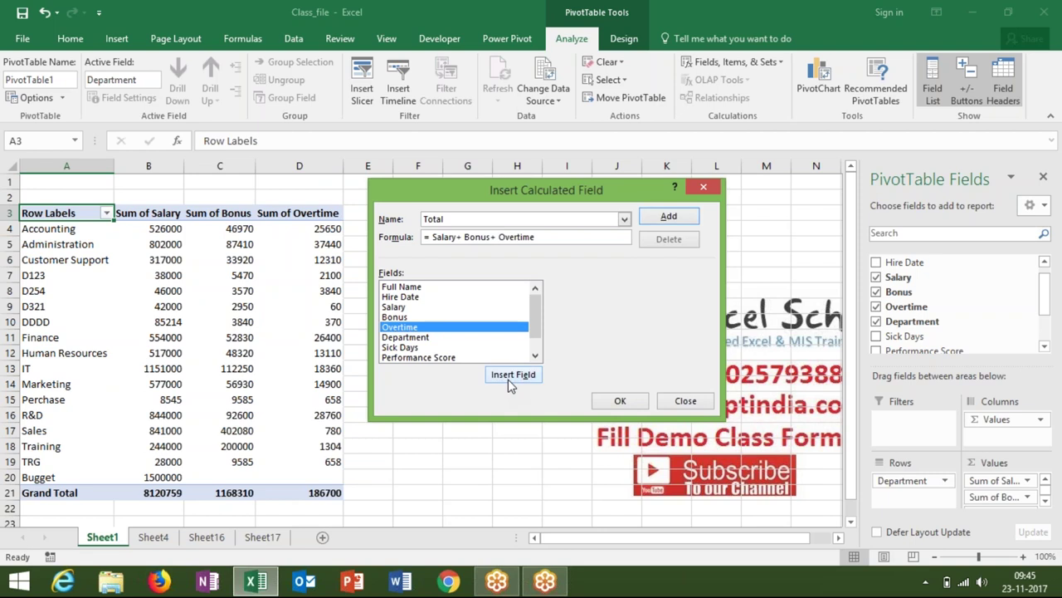
Add the Total field and confirm so Sum of Total appears in the pivot
click(668, 215)
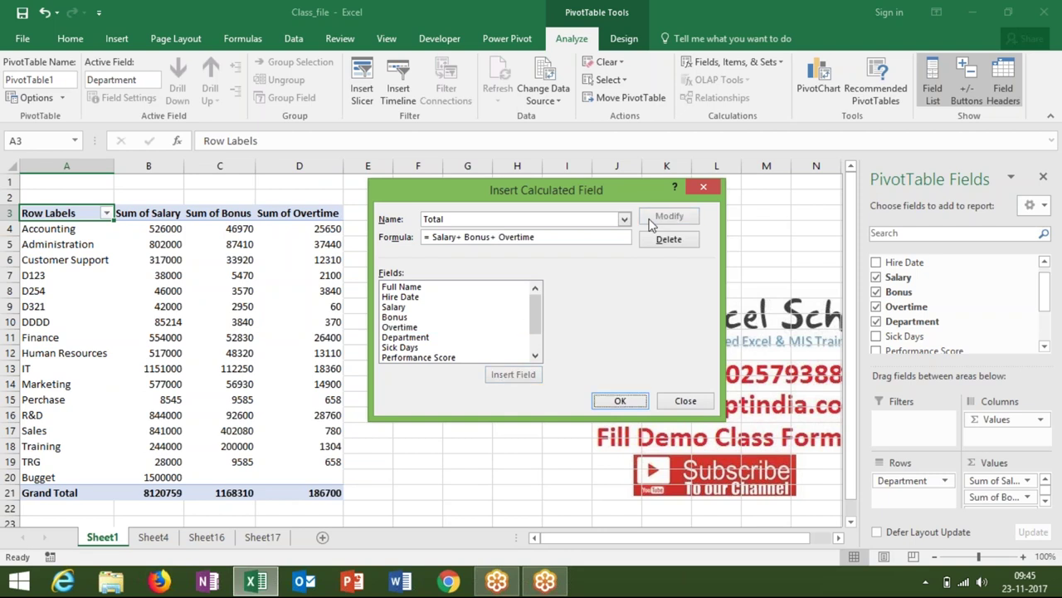
click(619, 401)
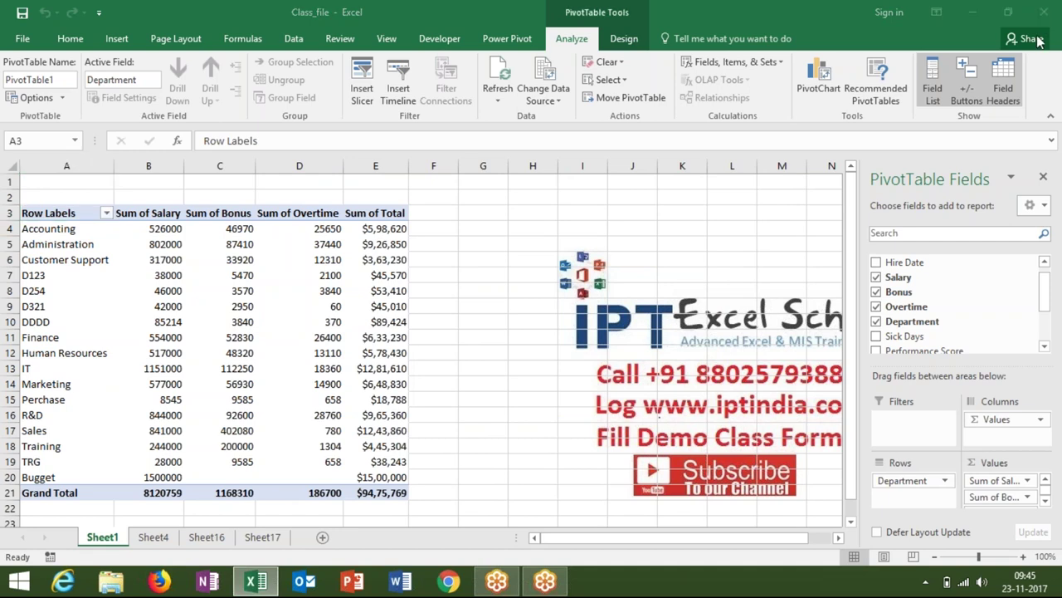
click(721, 62)
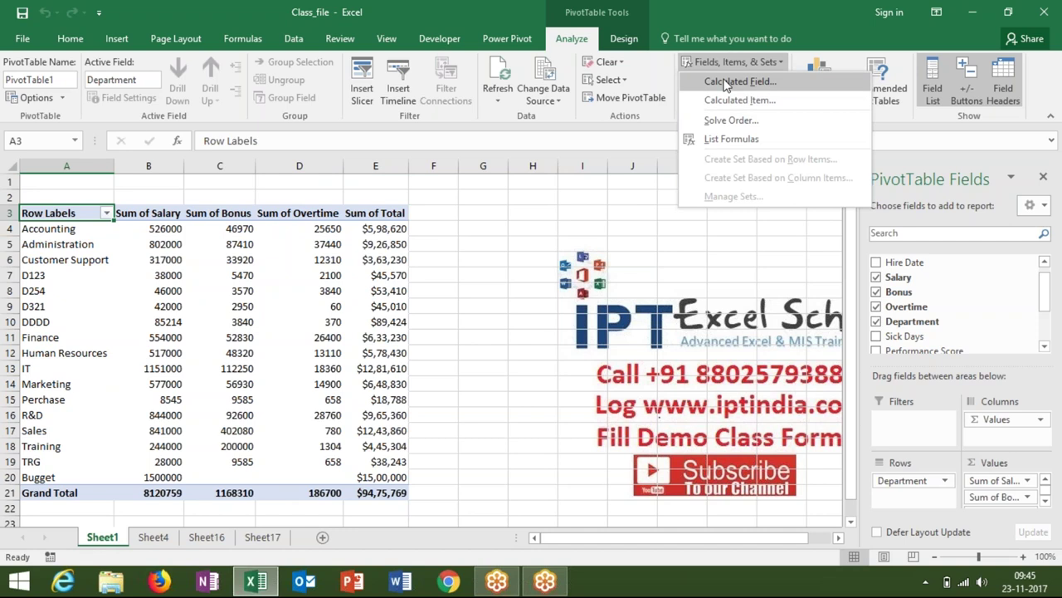
Create calculated field TAX with formula =Total*18%, adding a Sum of TAX column
click(725, 83)
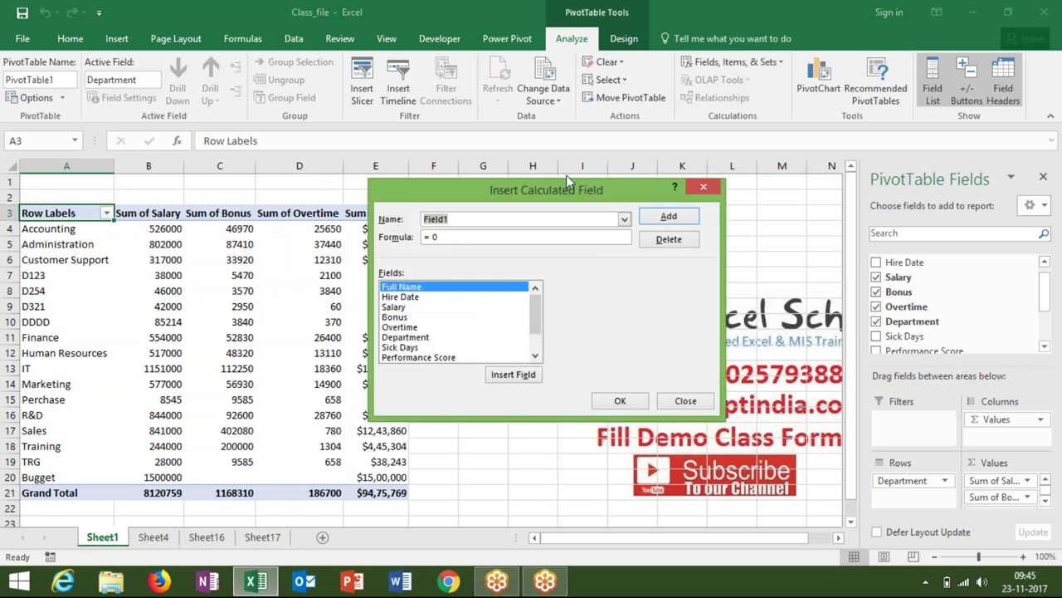
text(TAX)
click(493, 239)
key(BackSpace)
drag(535, 313, 536, 332)
click(384, 358)
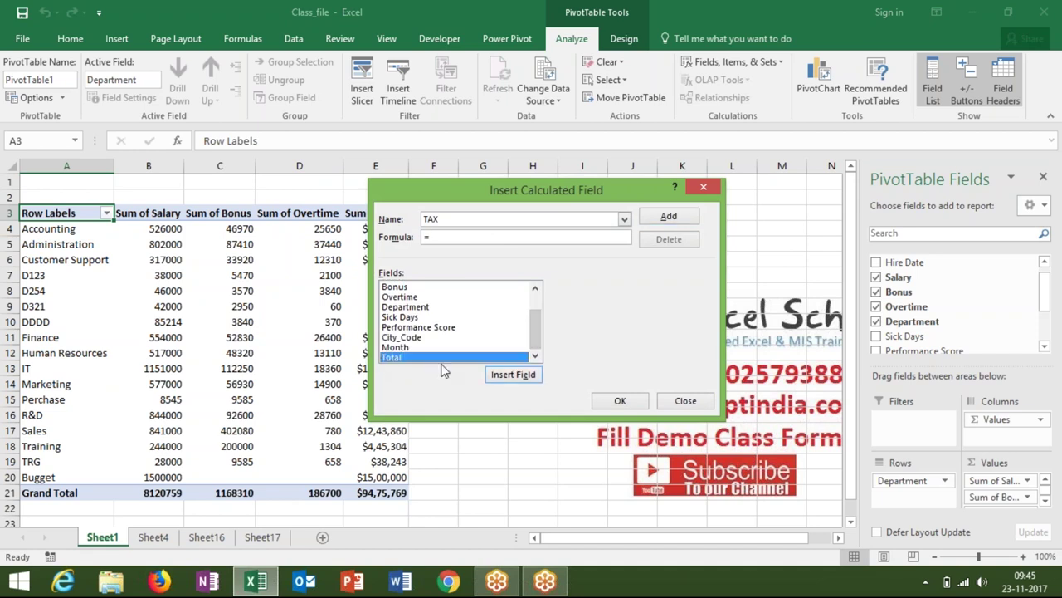
click(503, 378)
text(*18)
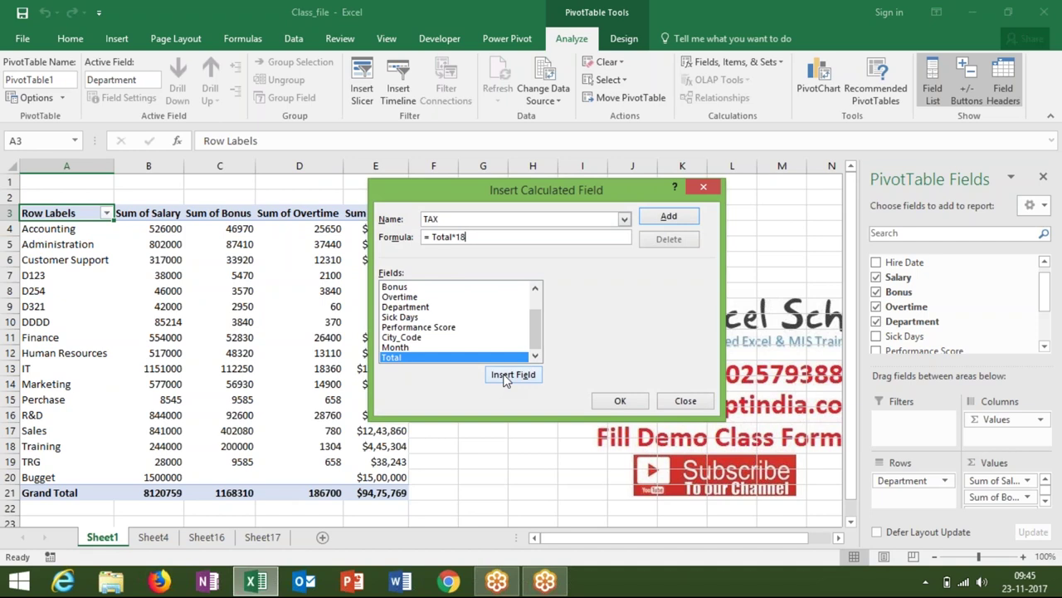
text(%)
click(686, 221)
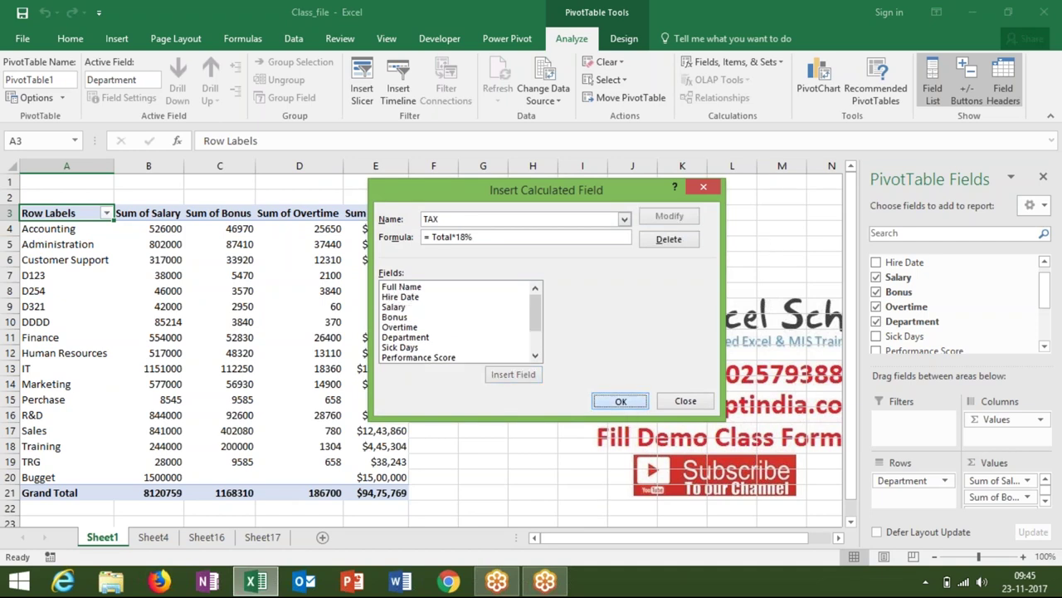
click(620, 401)
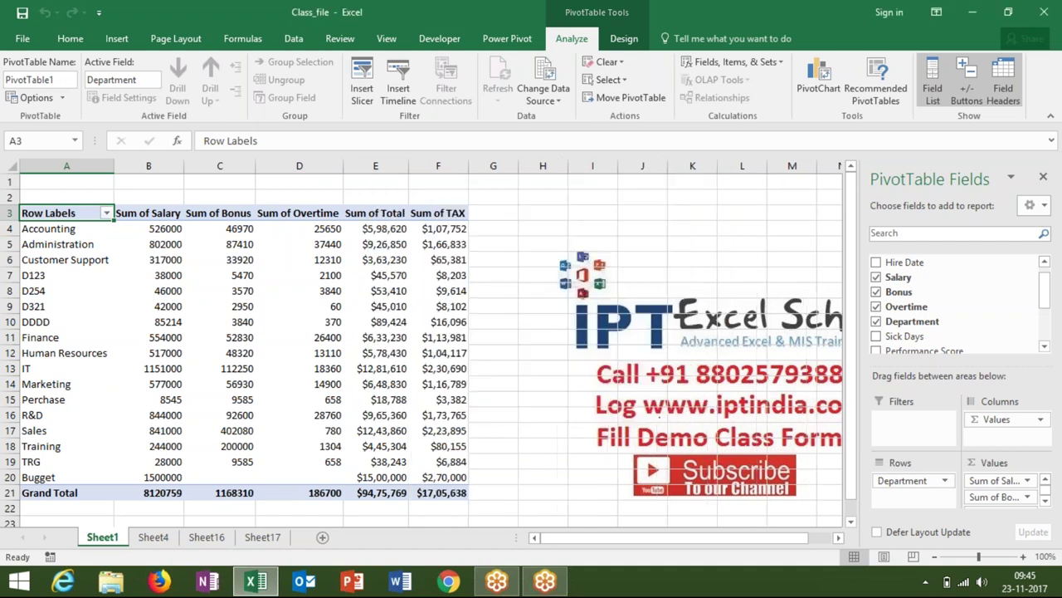
click(444, 232)
Format the department Sum of TAX values (F4:F20) with two decimal places
click(442, 239)
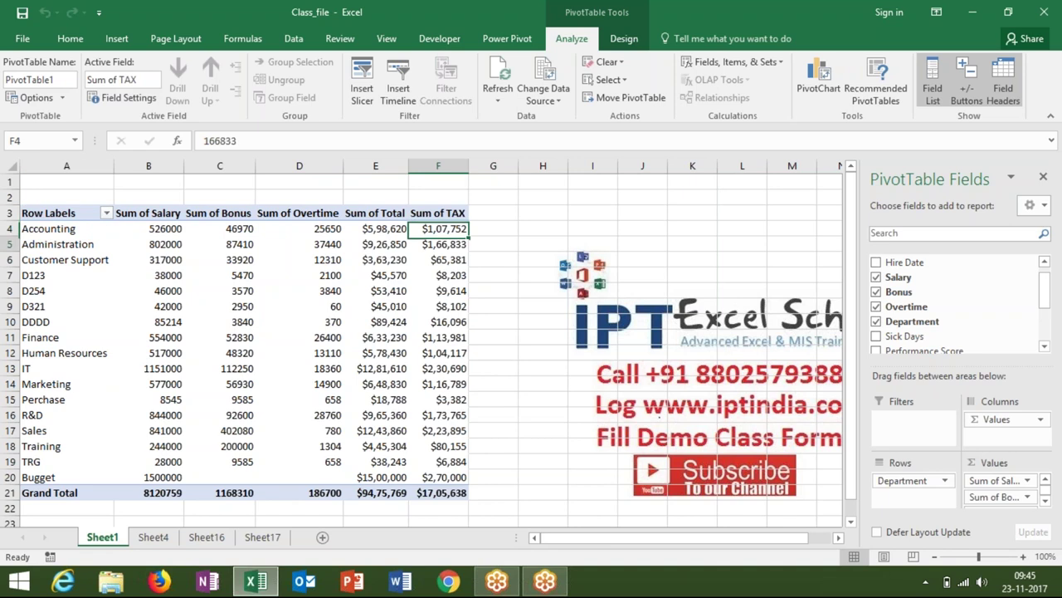
click(439, 230)
key(ctrl+shift+Down)
key(shift+Up)
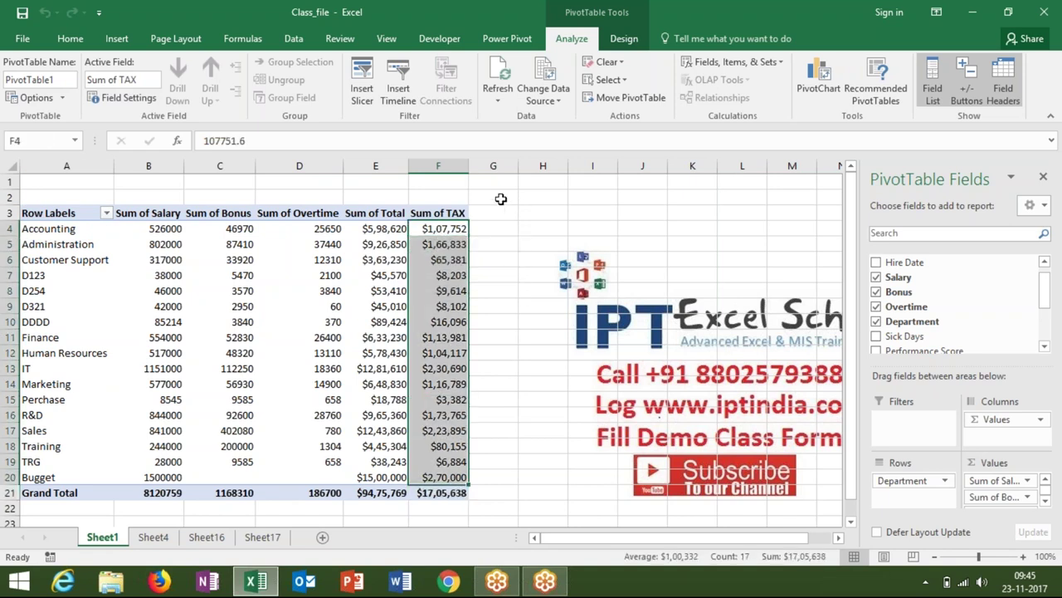
click(70, 38)
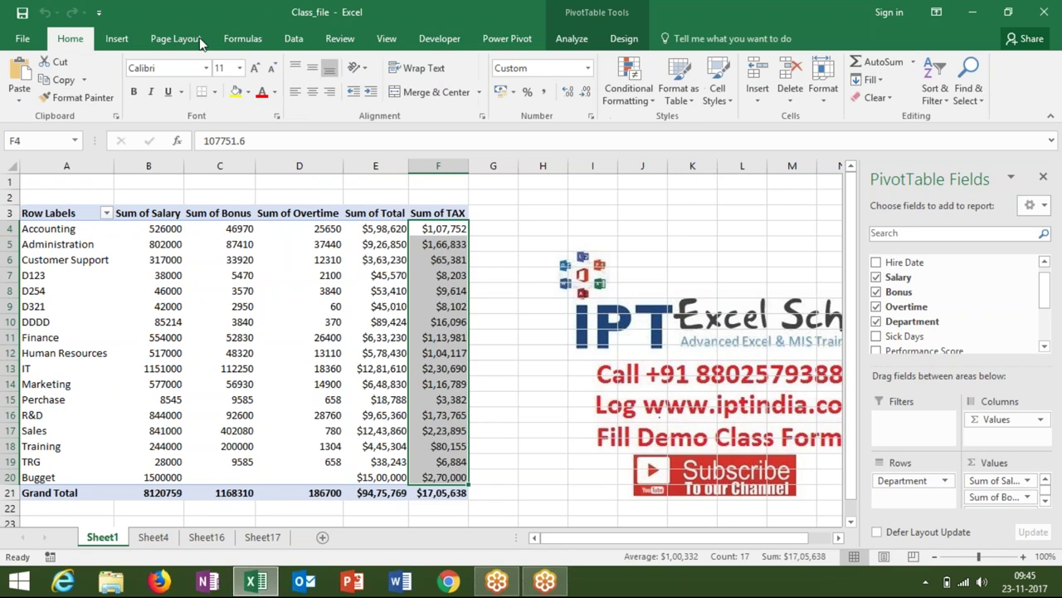
click(568, 92)
click(568, 91)
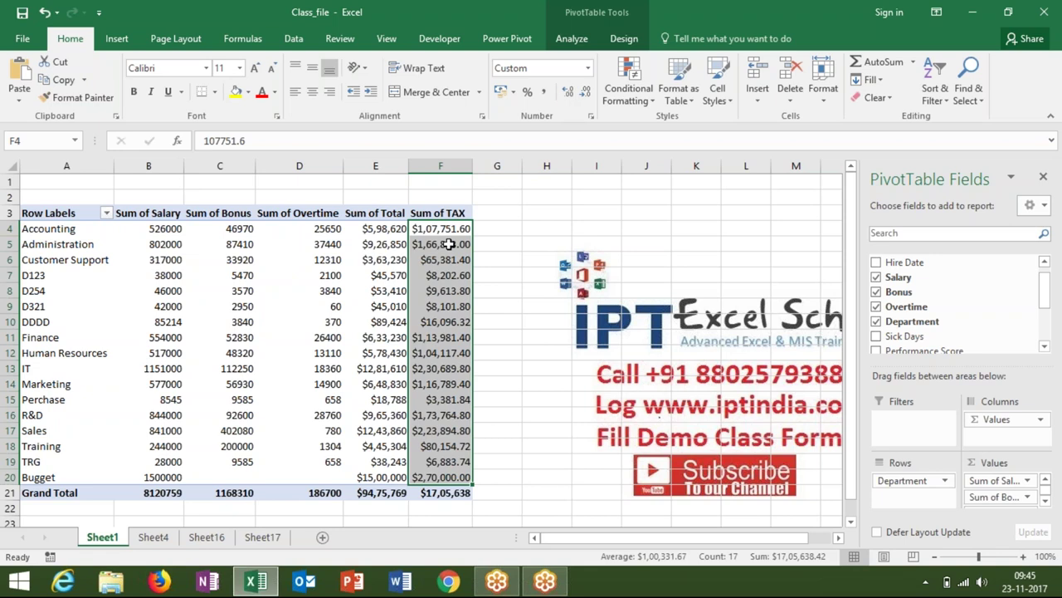
mouse_move(448, 244)
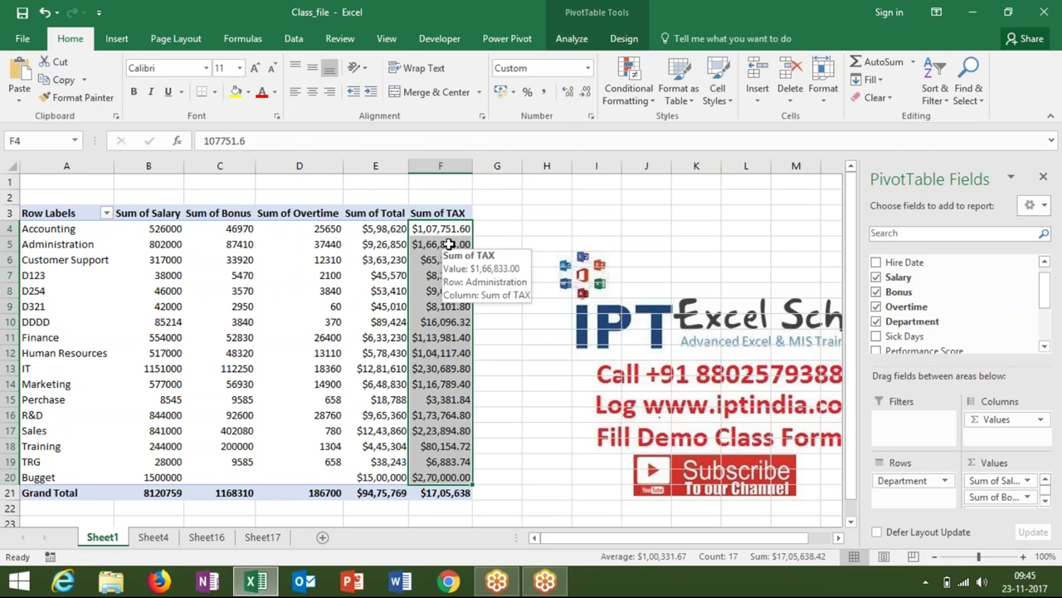
click(448, 275)
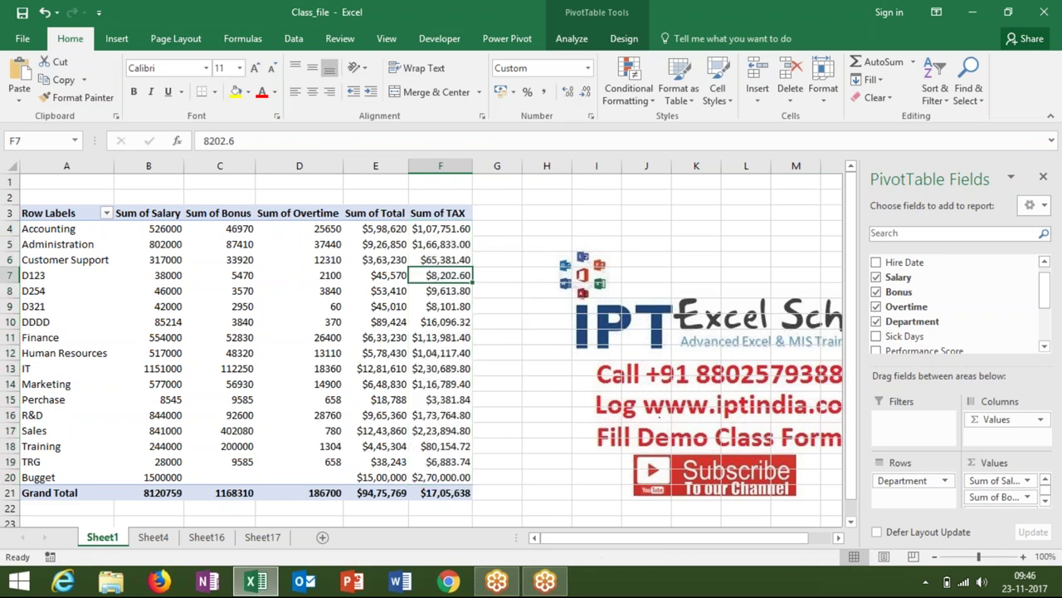
Start another calculated field from PivotTable Analyze's Fields, Items & Sets
click(572, 39)
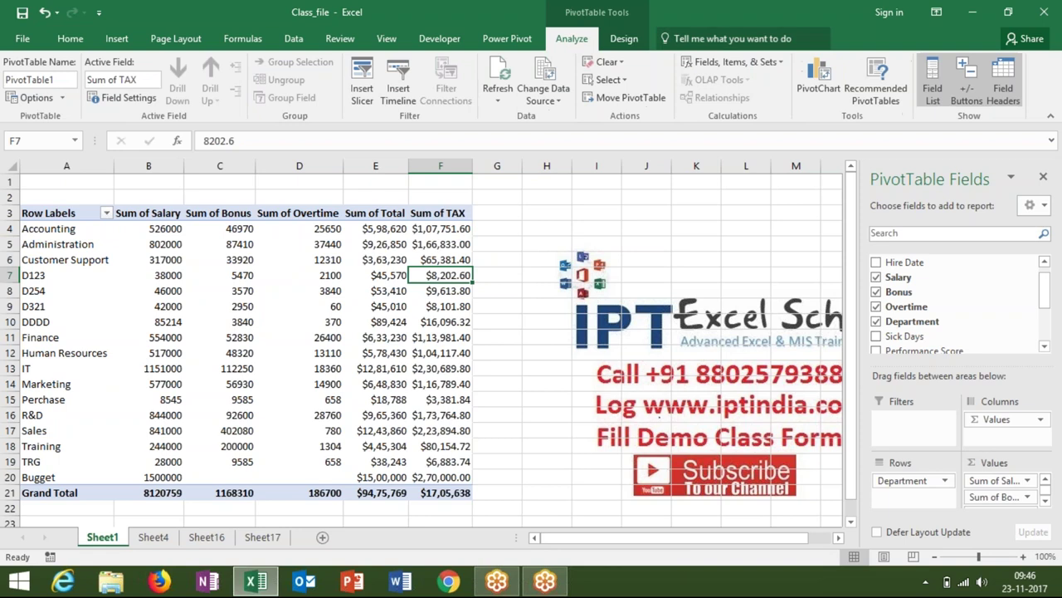
click(731, 62)
click(722, 78)
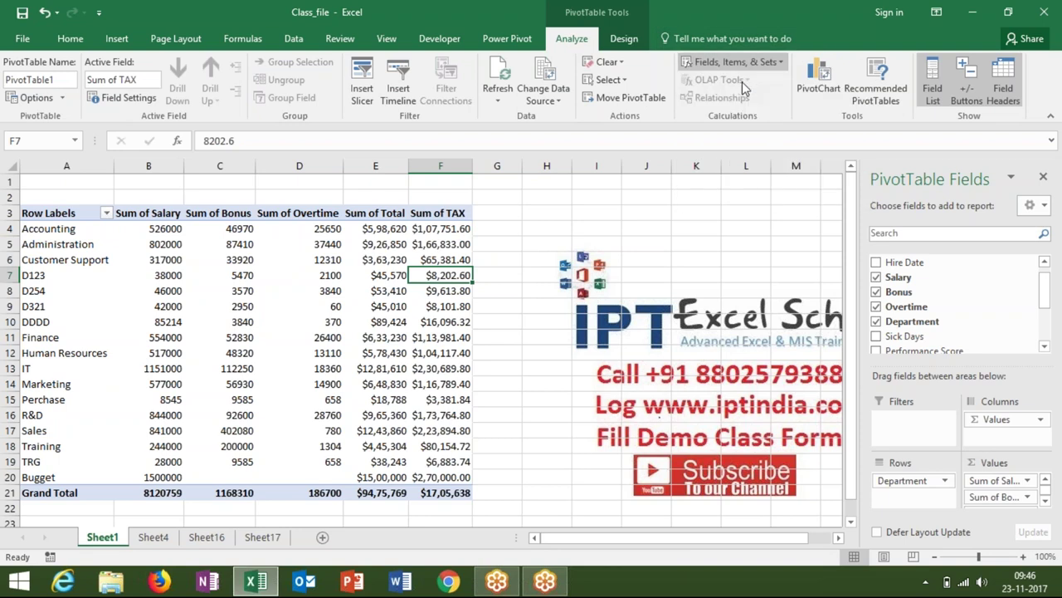
Create calculated field RTAX with formula =Round(TAX,0) and check the whole-number results
text(RTAX)
click(491, 241)
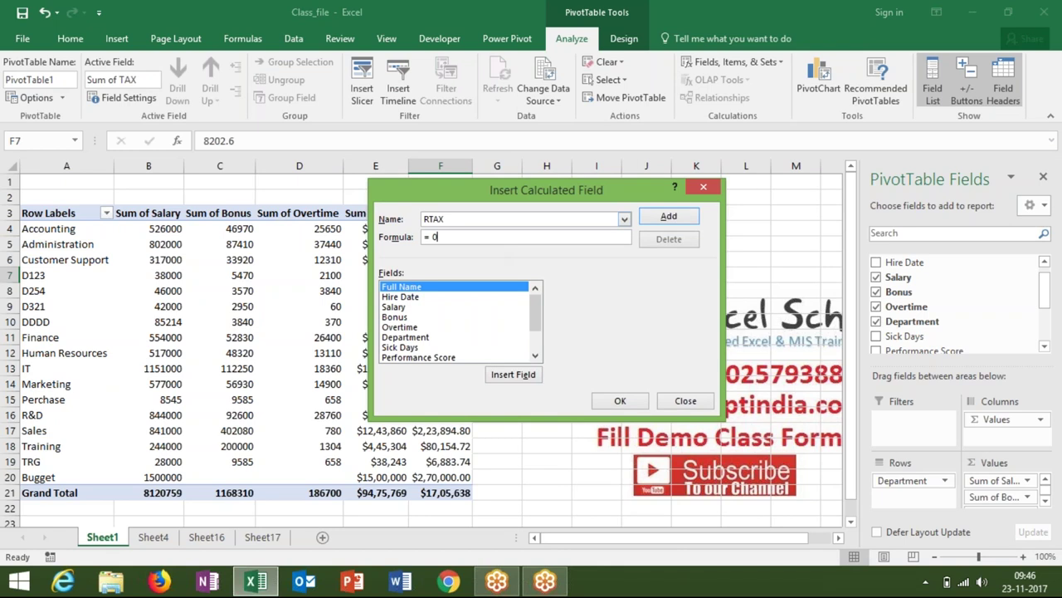
key(BackSpace)
key(BackSpace)
text(Round()
drag(536, 312, 535, 331)
click(440, 357)
click(513, 376)
text(0))
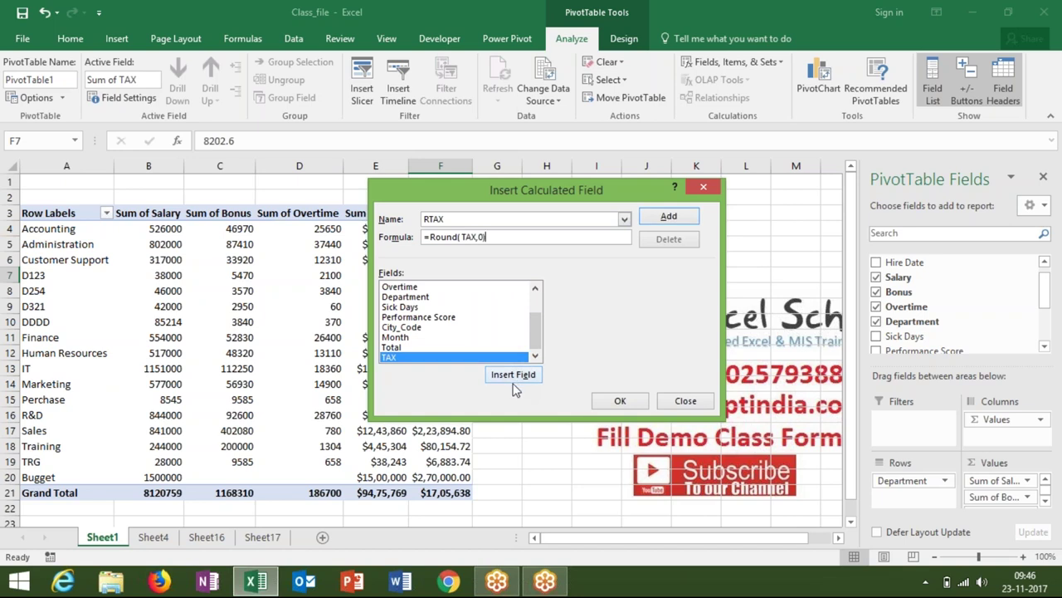
click(663, 219)
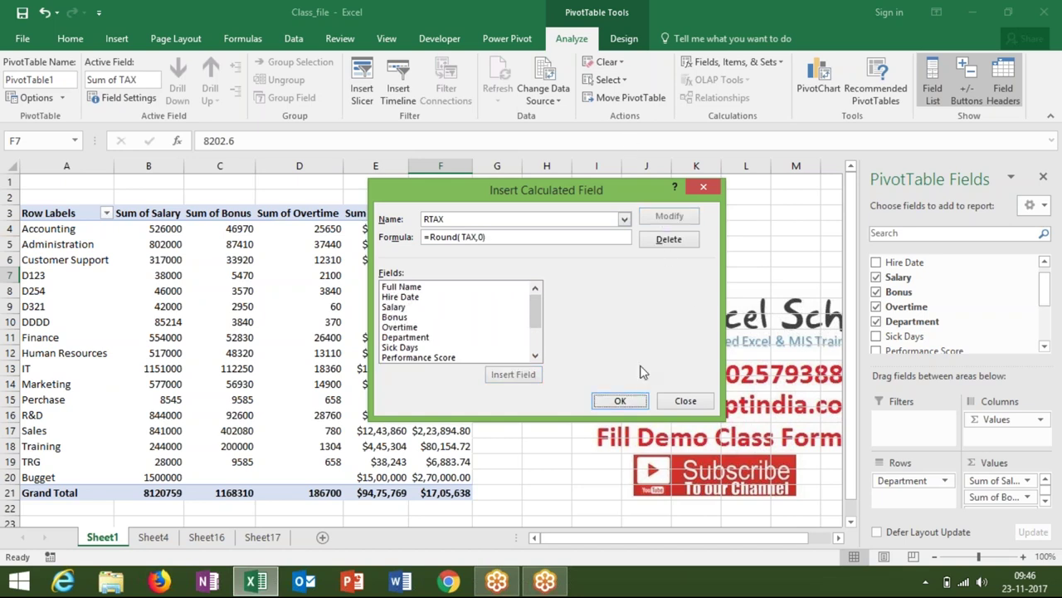
click(621, 400)
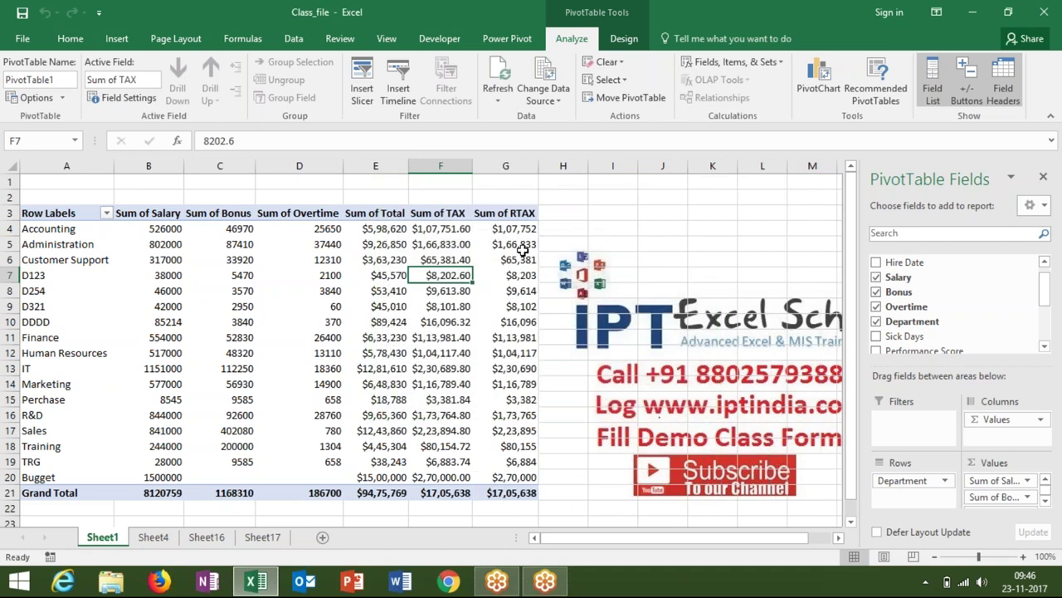
click(519, 246)
click(515, 259)
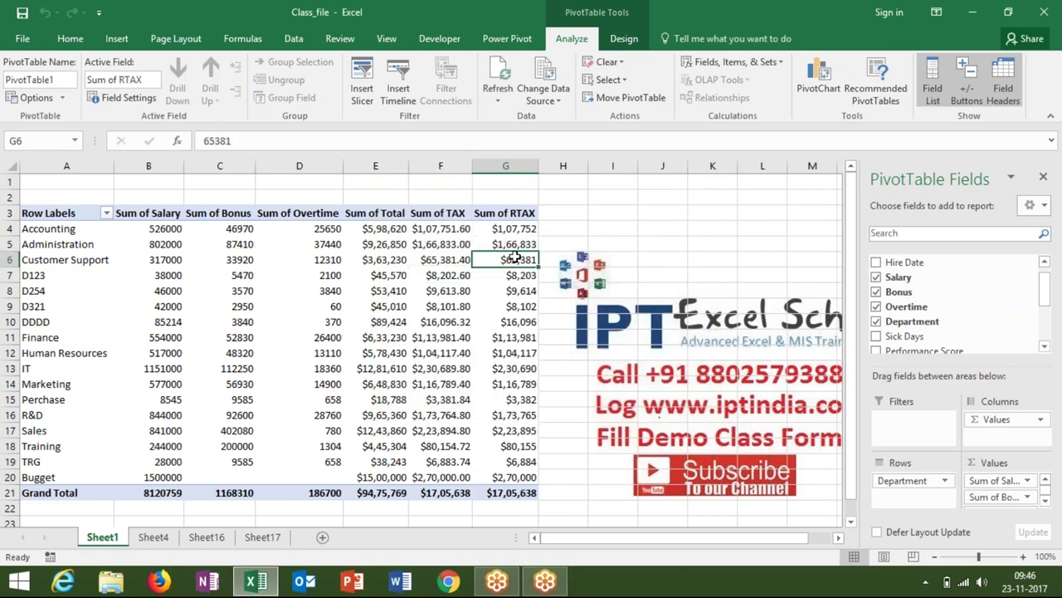
Make Sum of Performance Score the only value field shown per department
mouse_move(514, 258)
scroll(954, 303, down, 1)
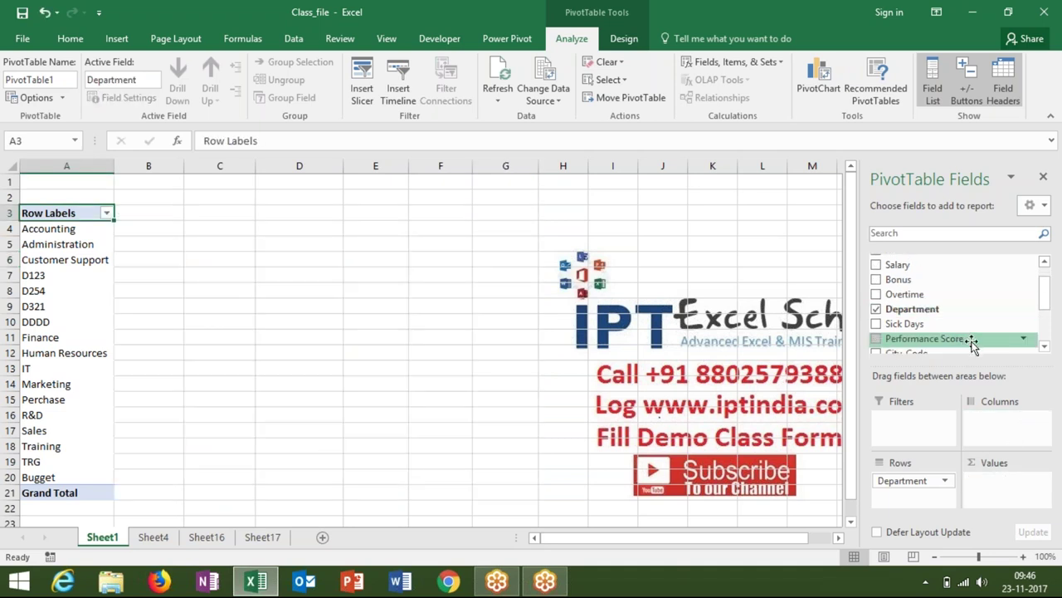
drag(924, 338, 1000, 490)
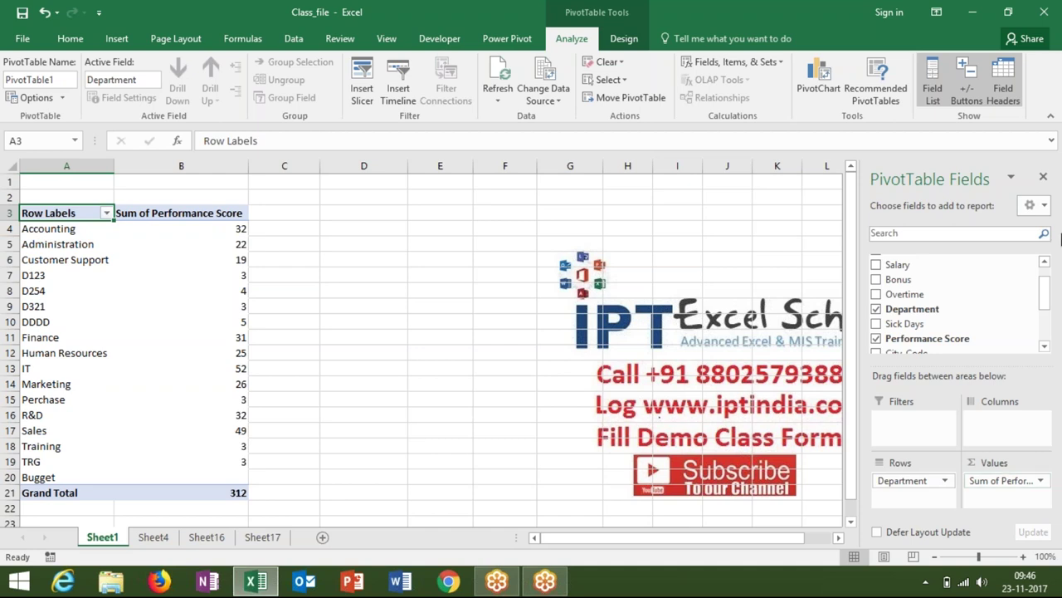
click(712, 63)
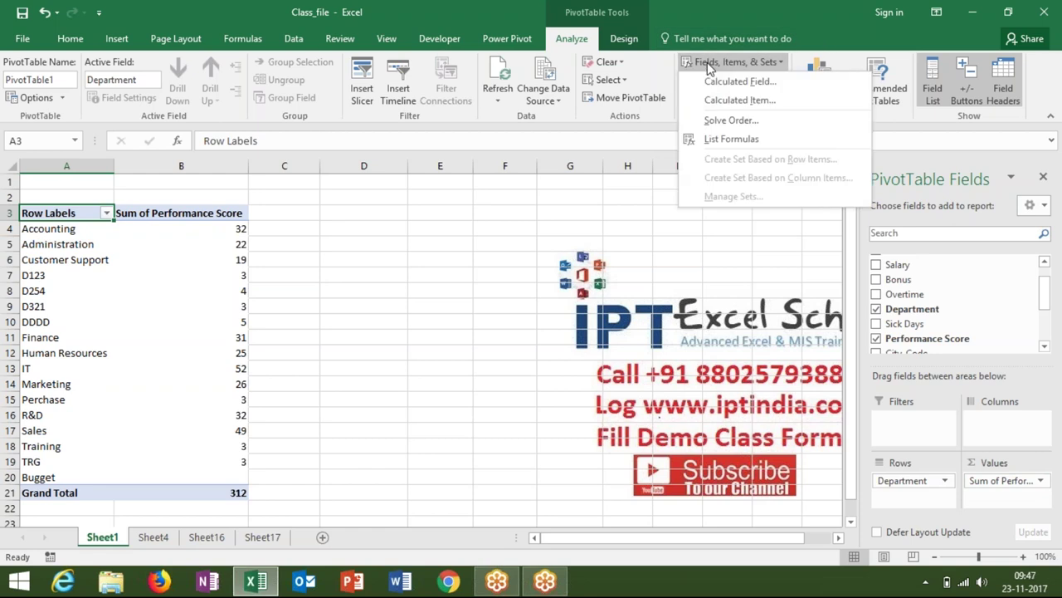
Name a new calculated field INC and begin its formula with if('Performance Score'
click(714, 82)
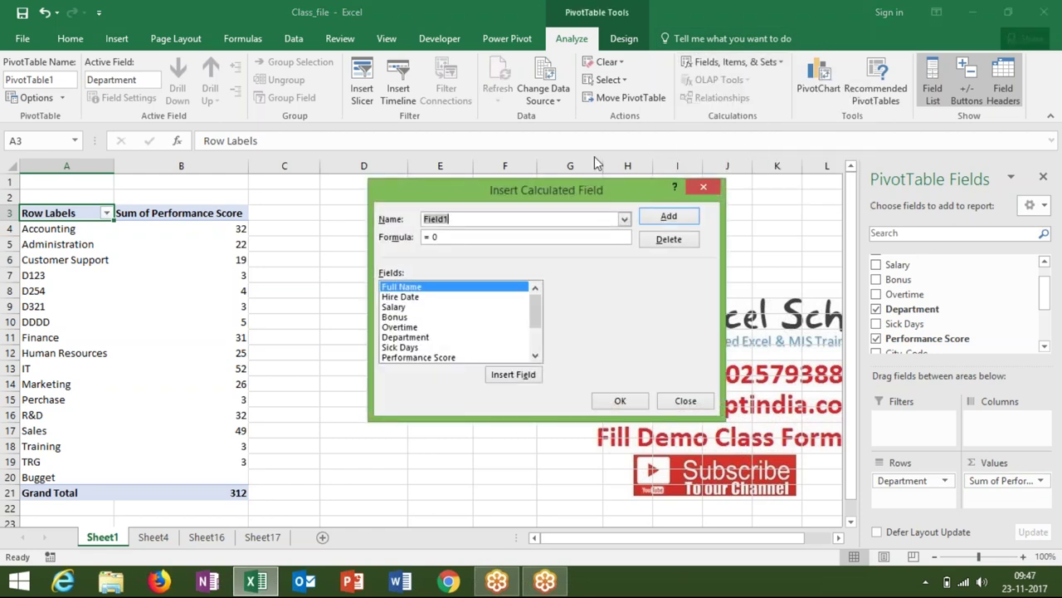
text(INC)
click(486, 236)
key(BackSpace)
key(BackSpace)
text(s)
key(BackSpace)
text(if()
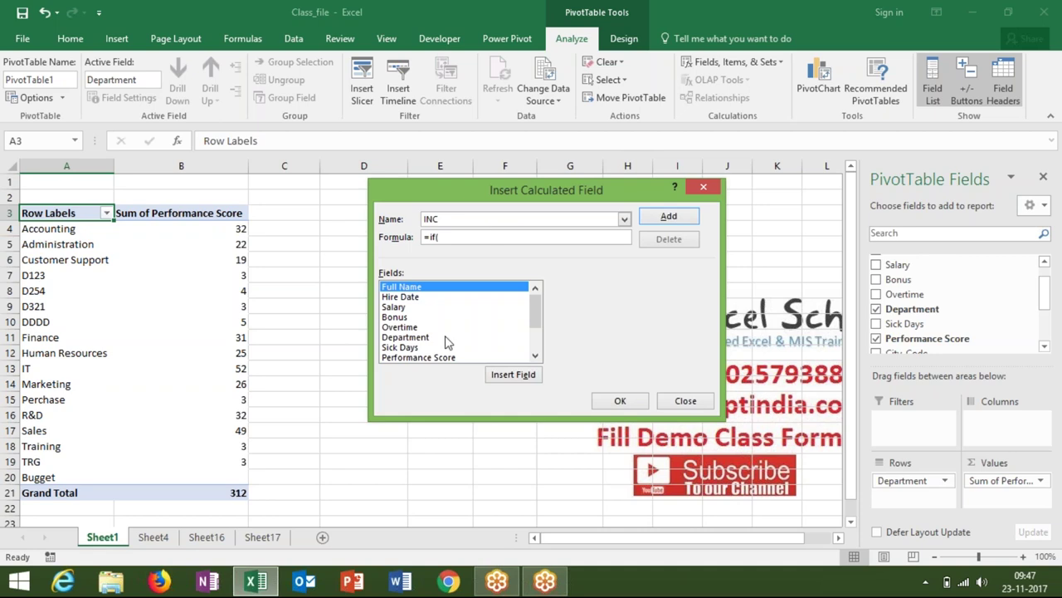
click(445, 357)
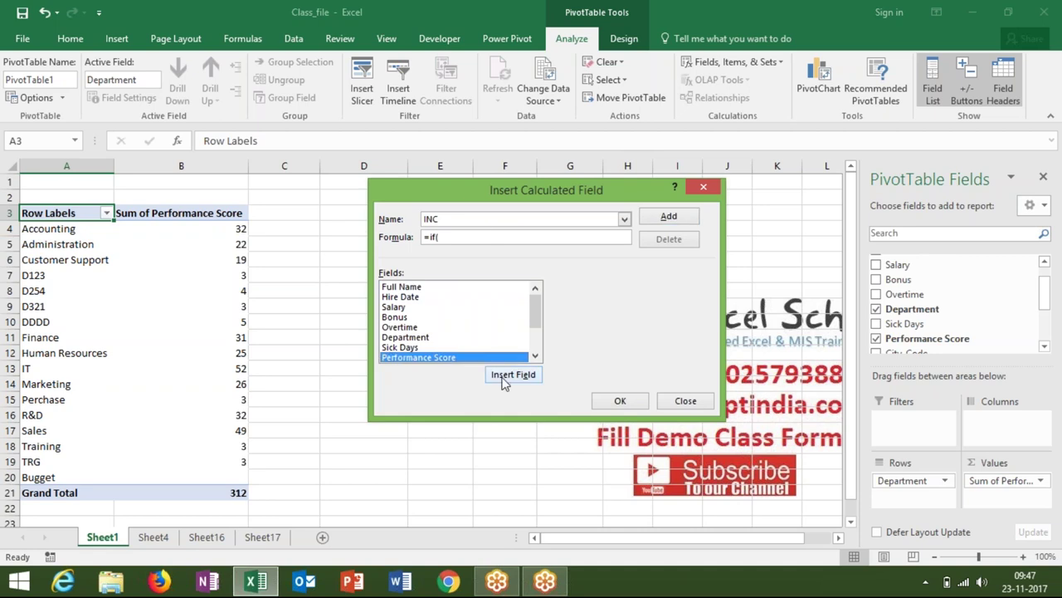
click(503, 378)
Complete the formula as <=20,20000, nested <=50,50000, else 100000, and add INC
text(<=20,20000)
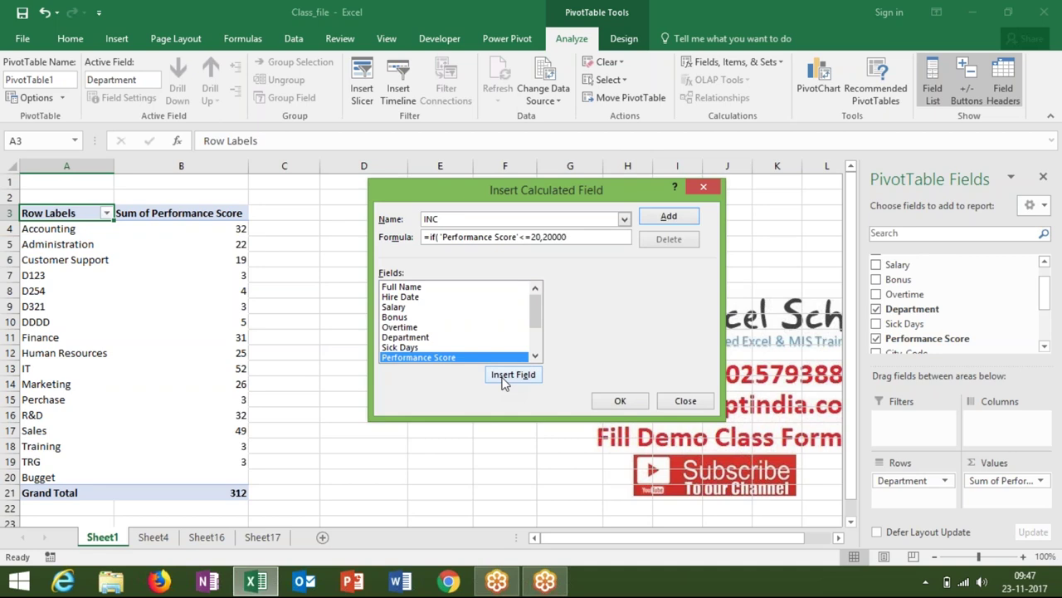
text(,if)
text(()
click(497, 376)
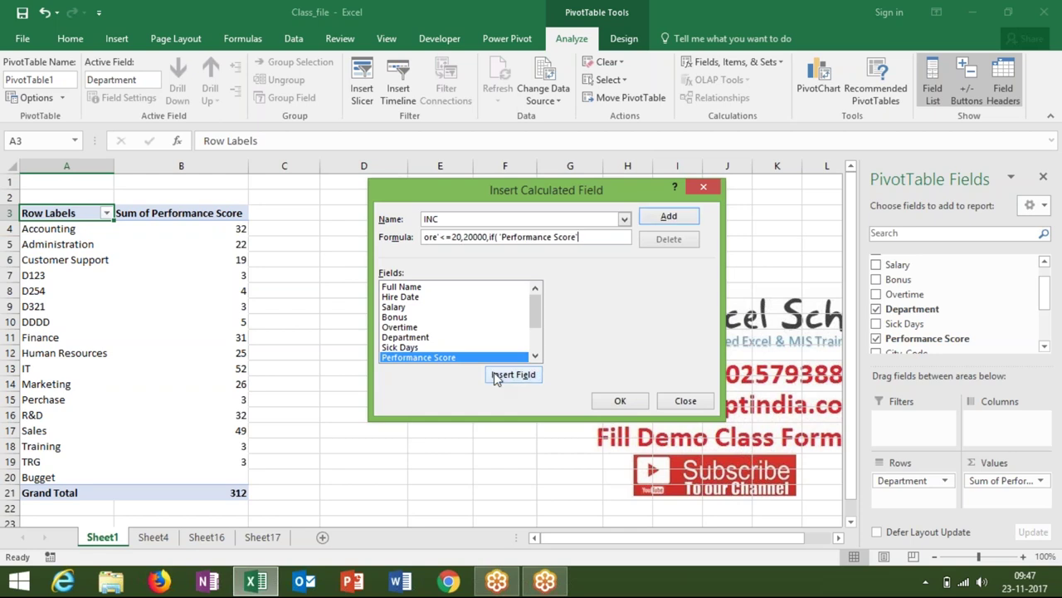
text(<=50,50000,)
text(1000)
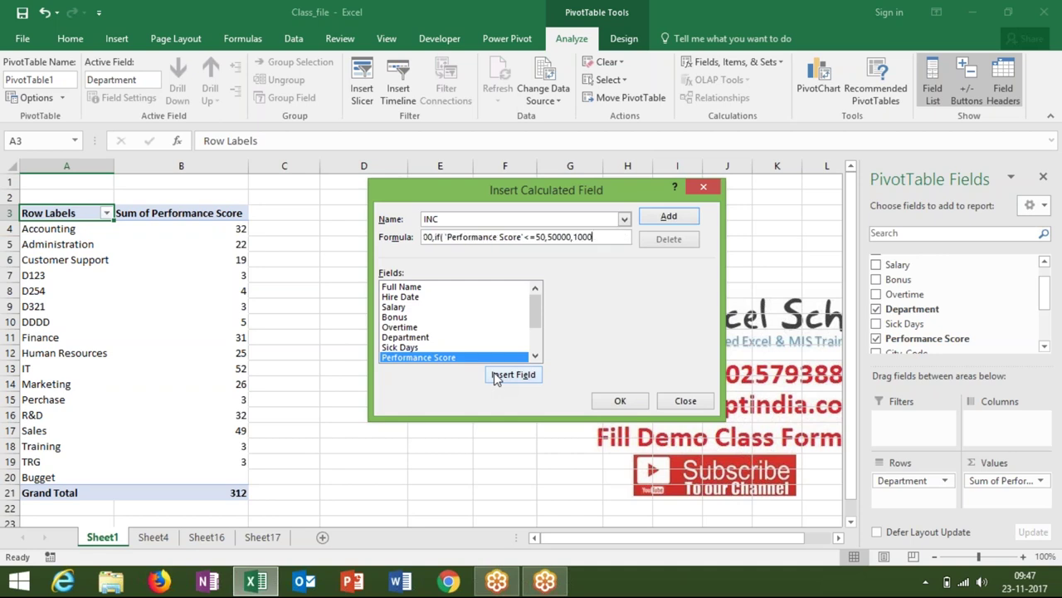
text(00)
text()))
click(660, 218)
click(620, 401)
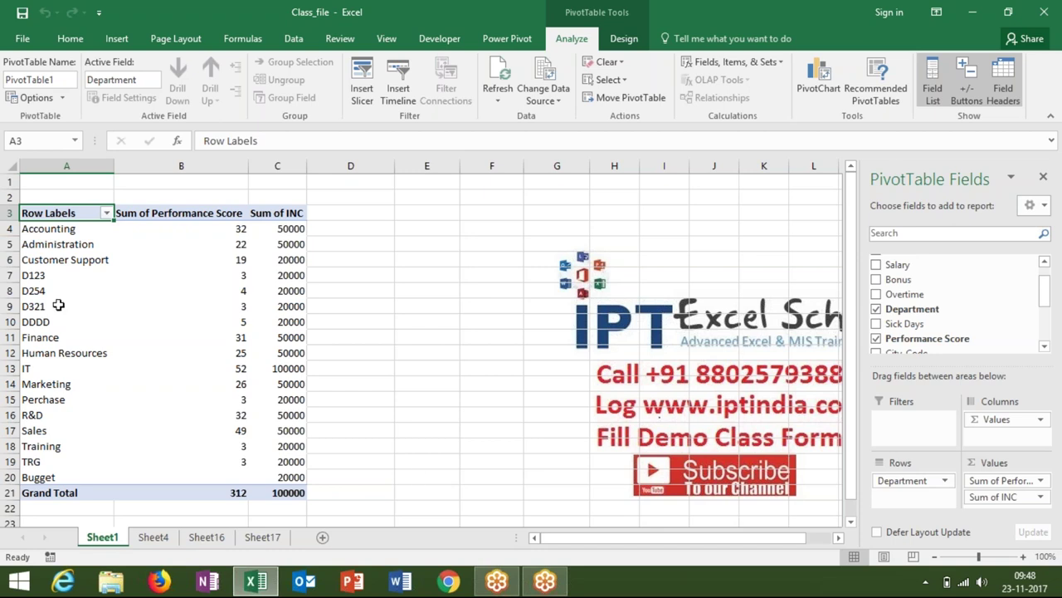
Select the D123 Department label and open Fields, Items & Sets for Department
drag(50, 279, 50, 325)
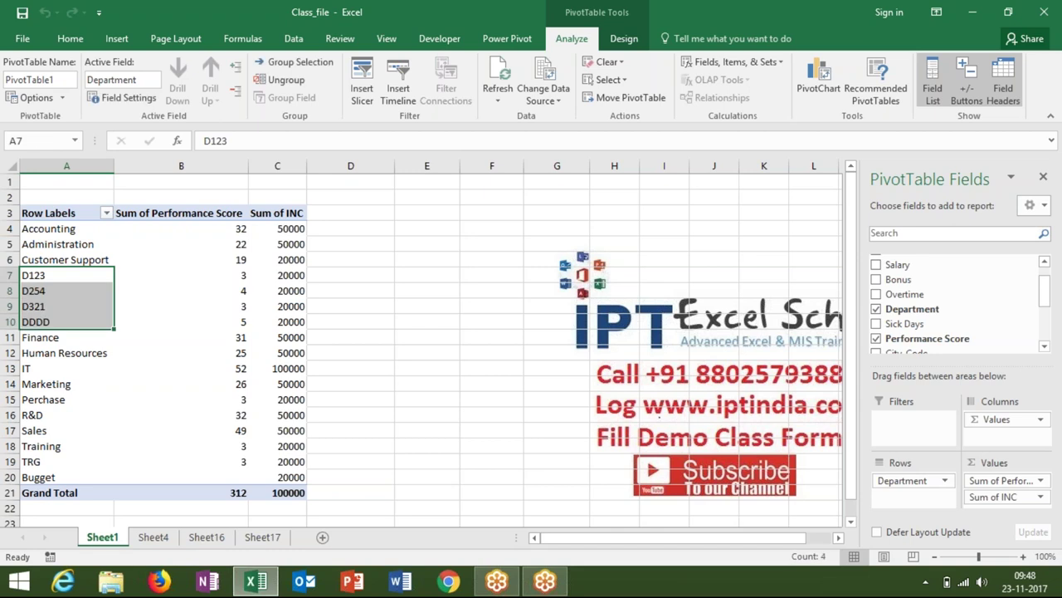
click(709, 65)
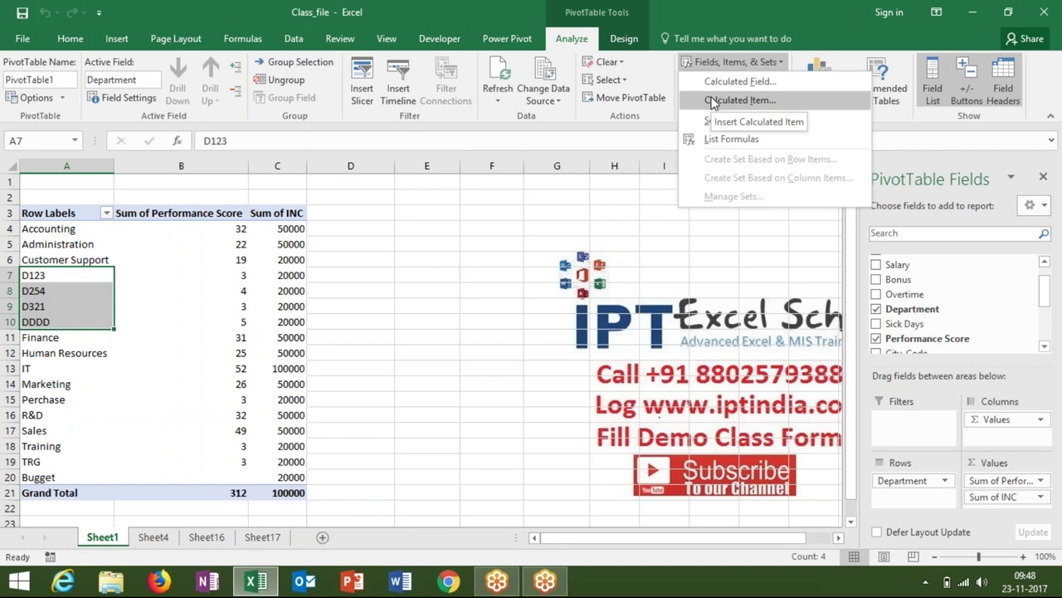
click(309, 284)
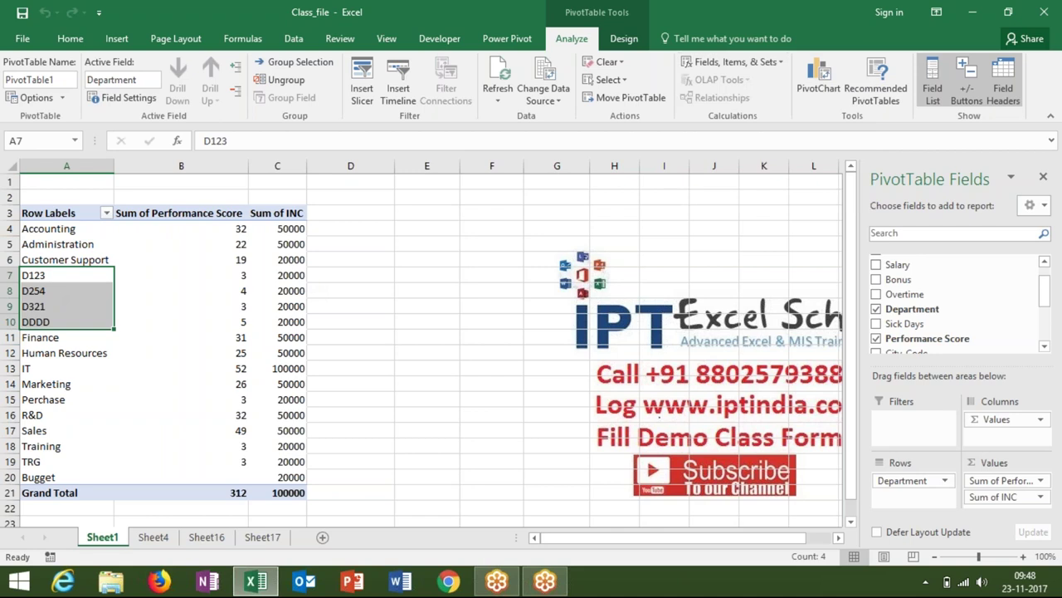
click(291, 275)
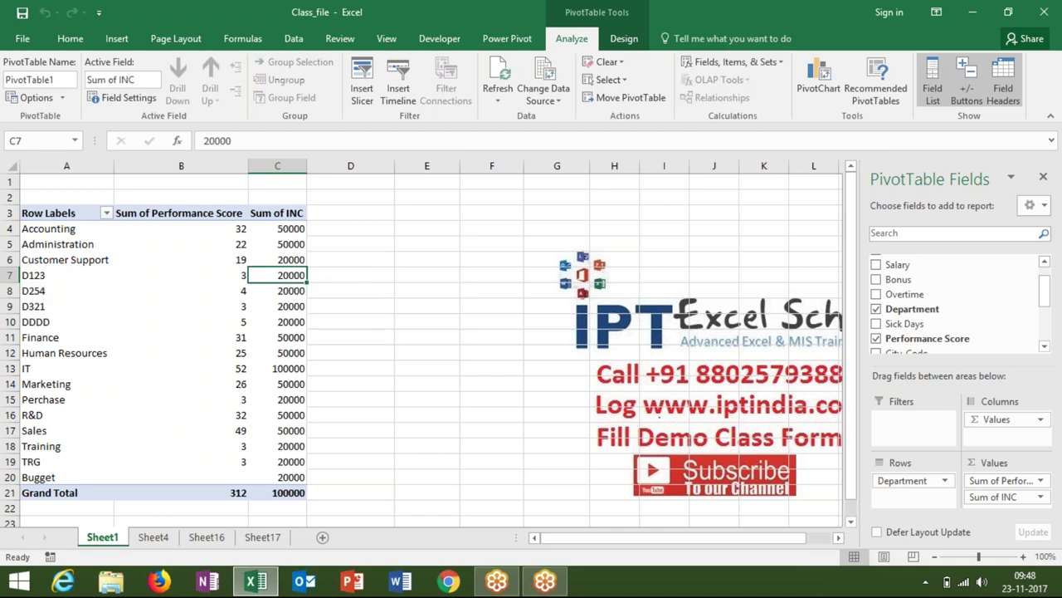
click(730, 63)
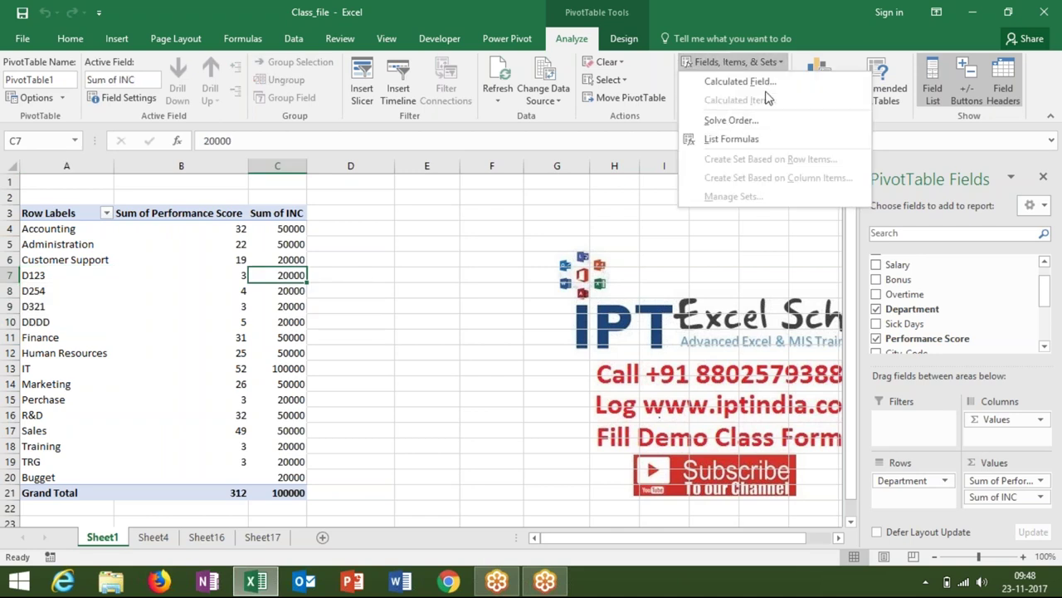
click(1047, 22)
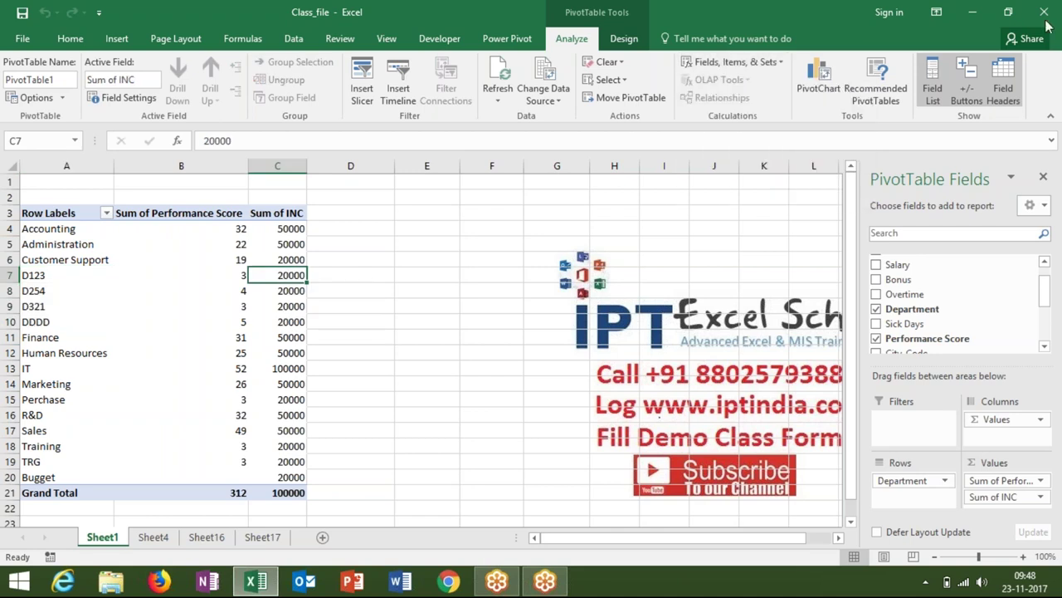
click(93, 282)
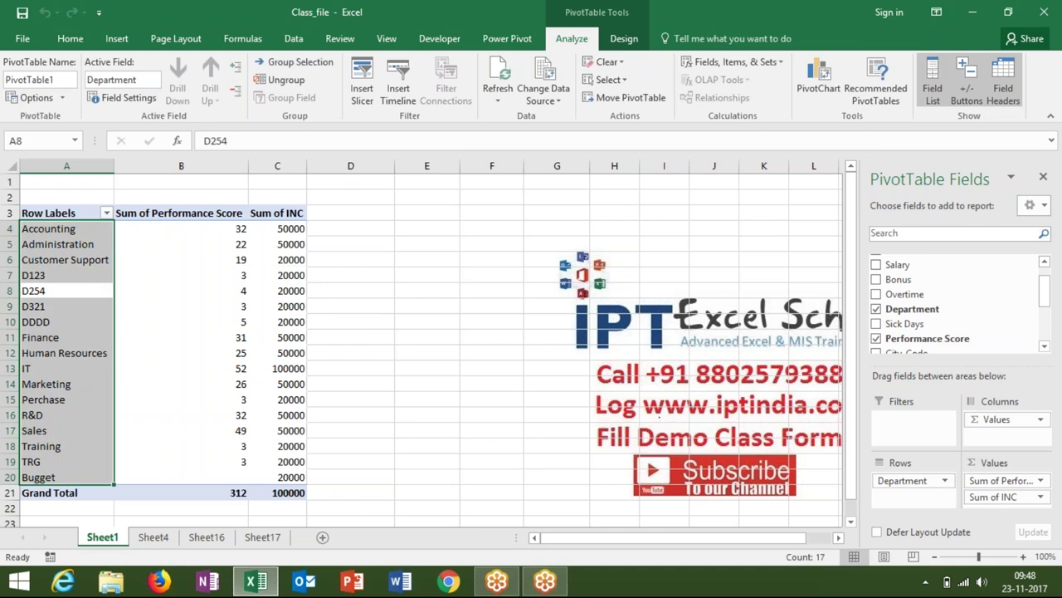
click(93, 277)
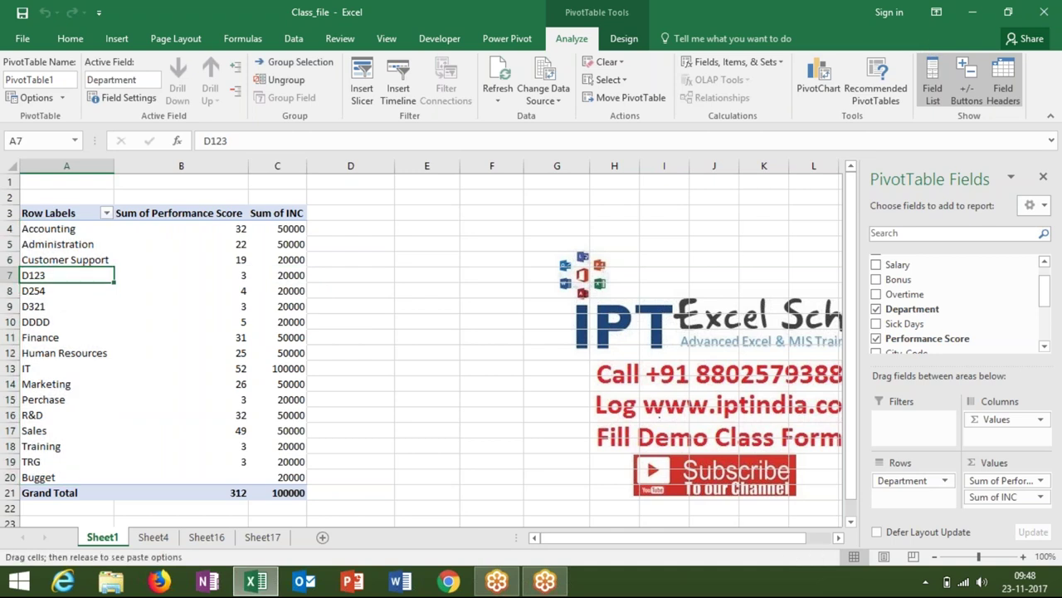
click(730, 61)
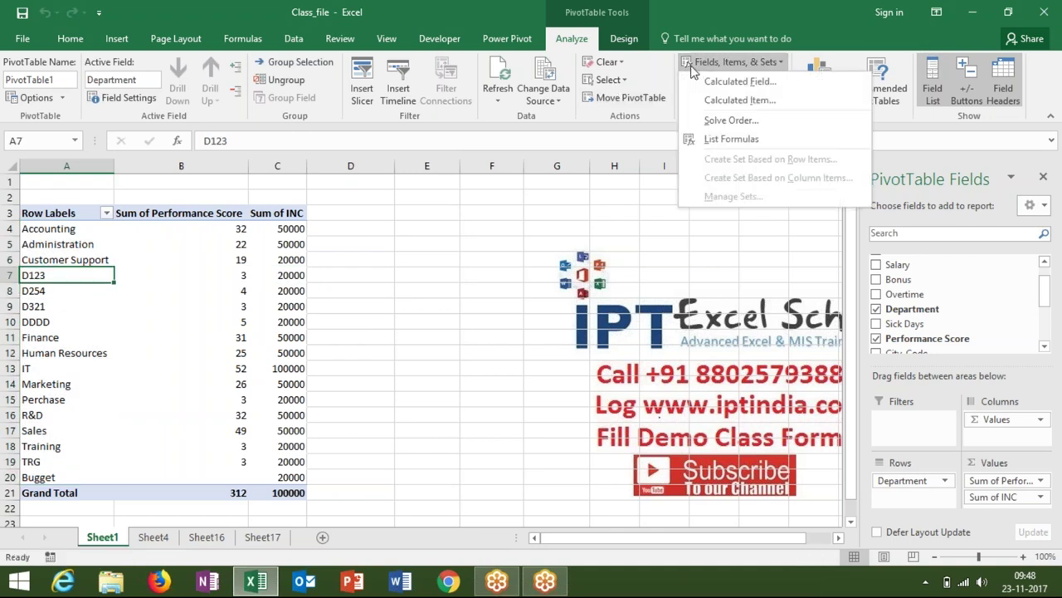
Create a Department calculated item Vendor with formula =D123+D254+D321+DDDD
click(734, 101)
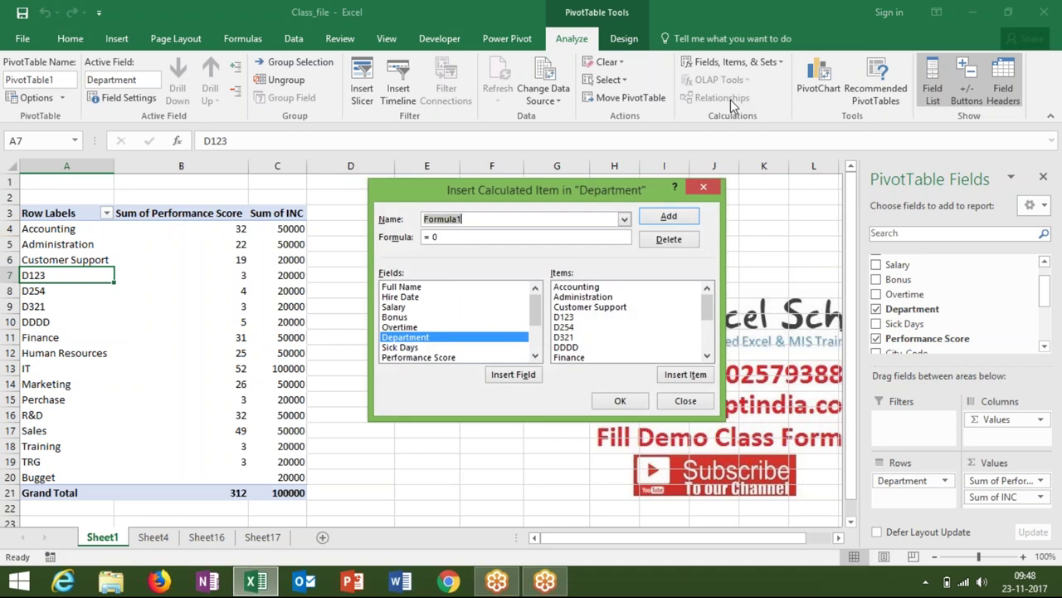
text(Vendor)
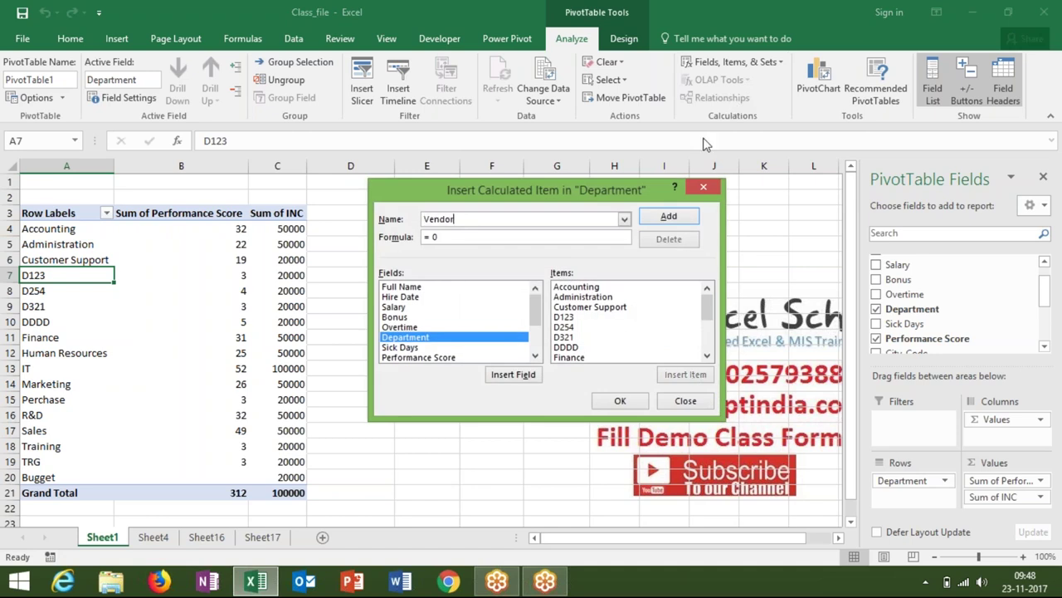
key(BackSpace)
key(BackSpace)
click(561, 318)
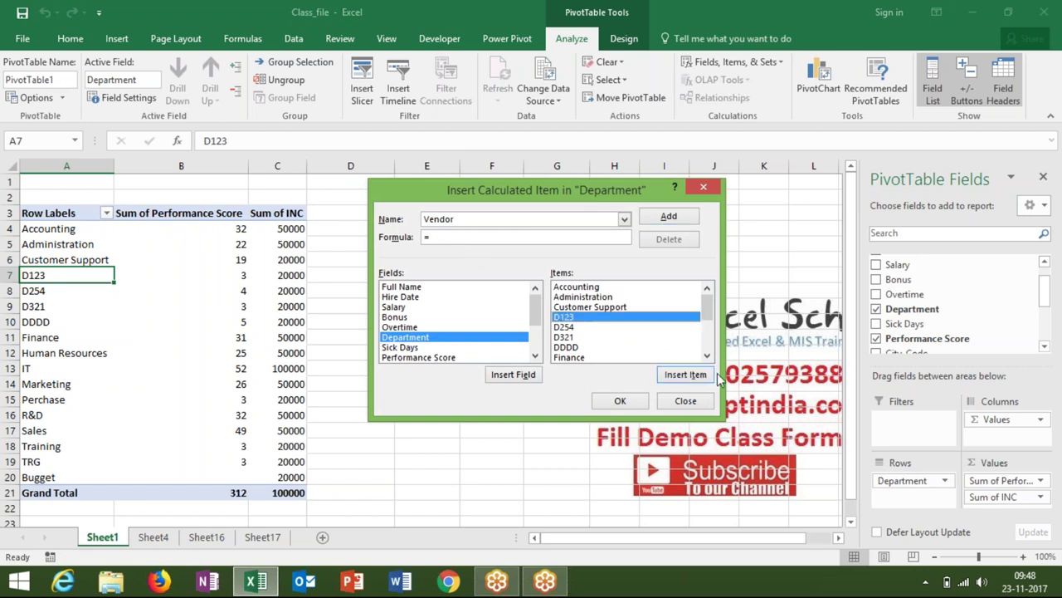
text( D123+)
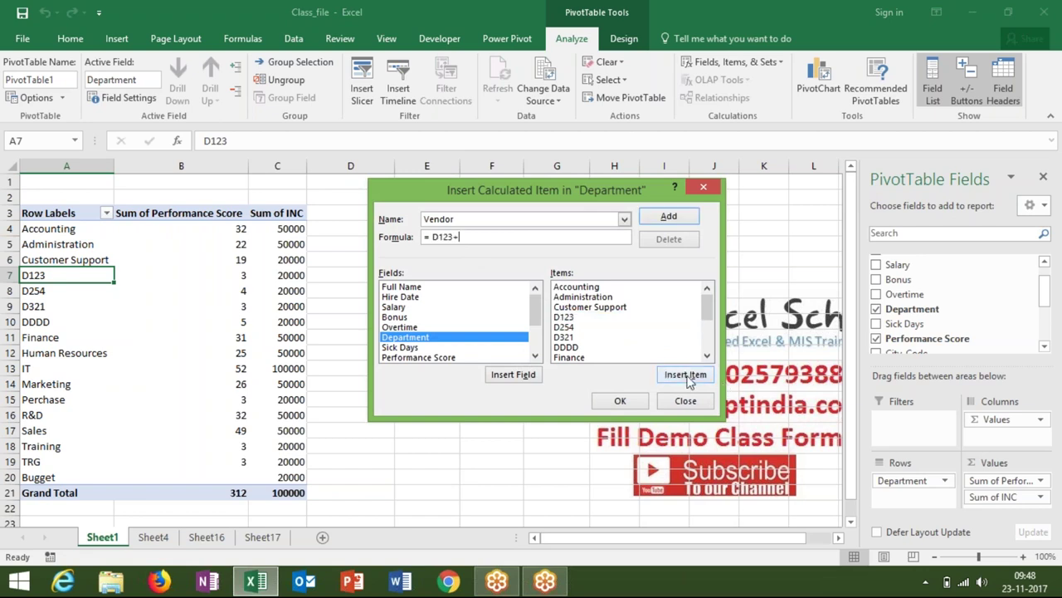
double_click(573, 328)
text(+)
double_click(571, 337)
text(+ D321+)
double_click(574, 348)
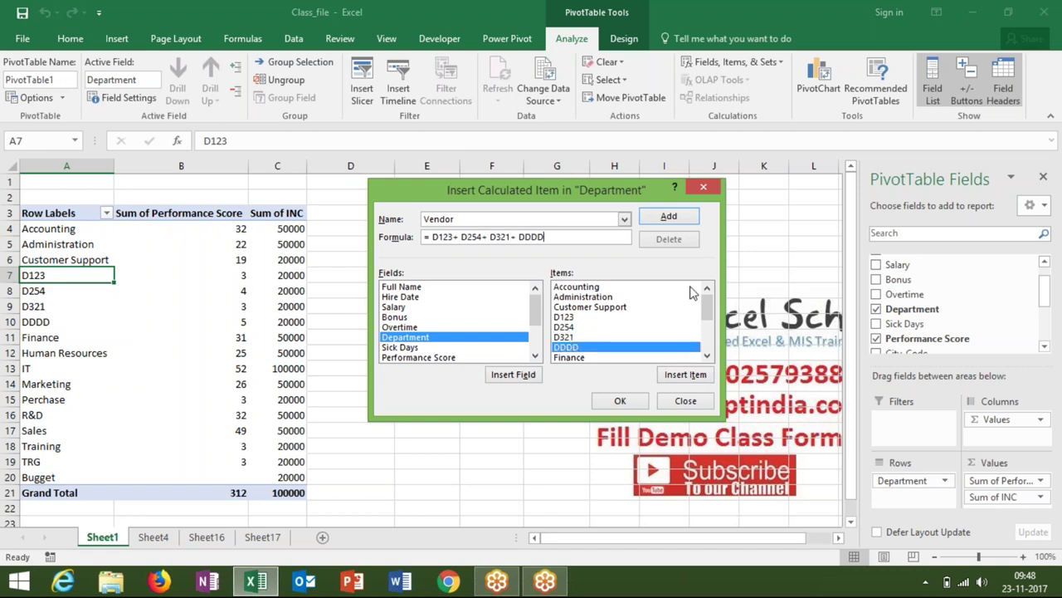
click(670, 218)
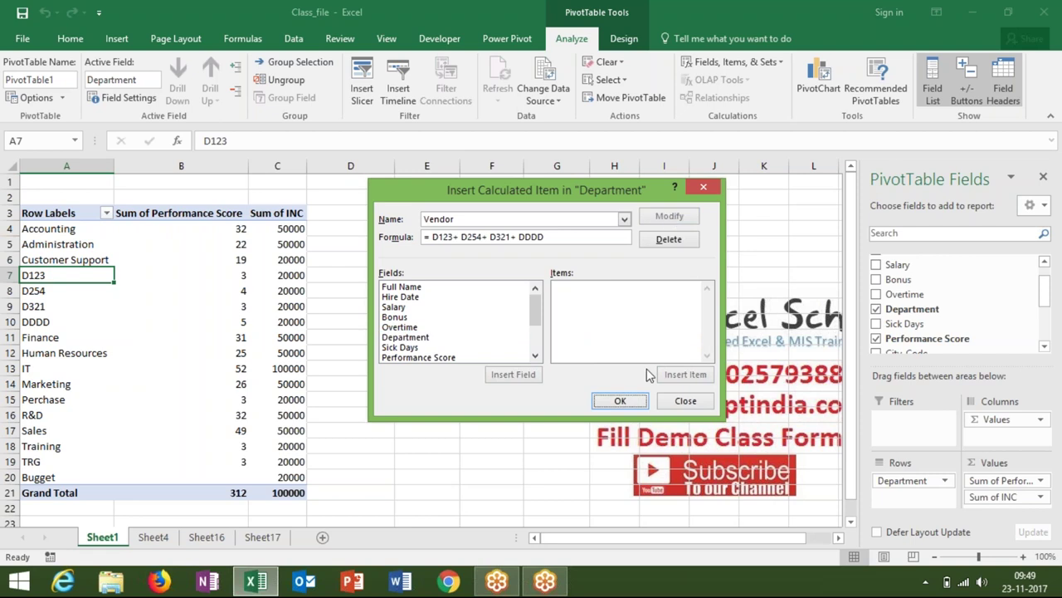
click(620, 401)
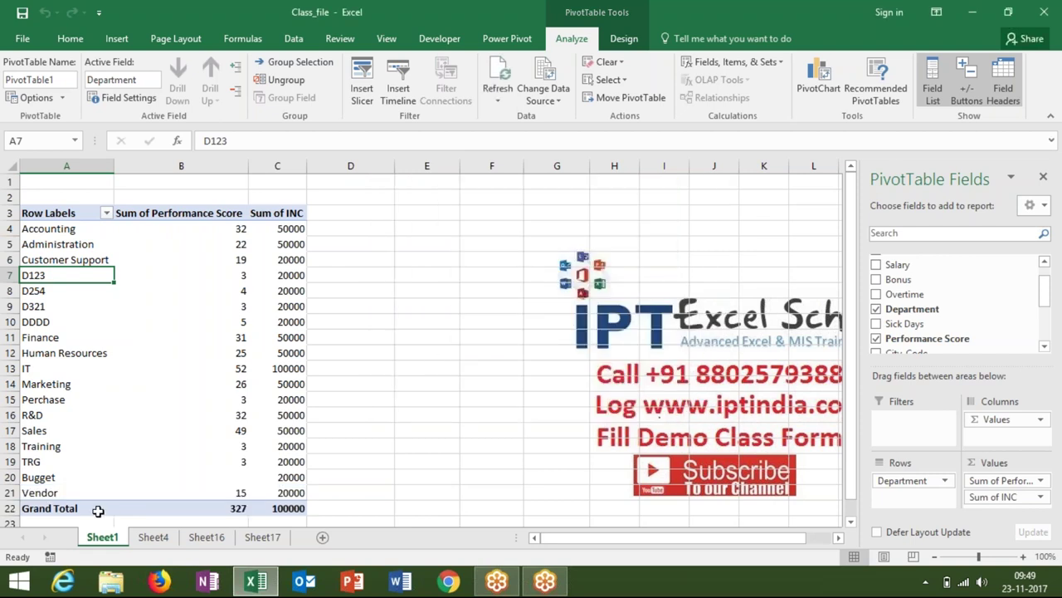
Filter the Department row labels to exclude D123, D254, D321 and DDDD
click(66, 493)
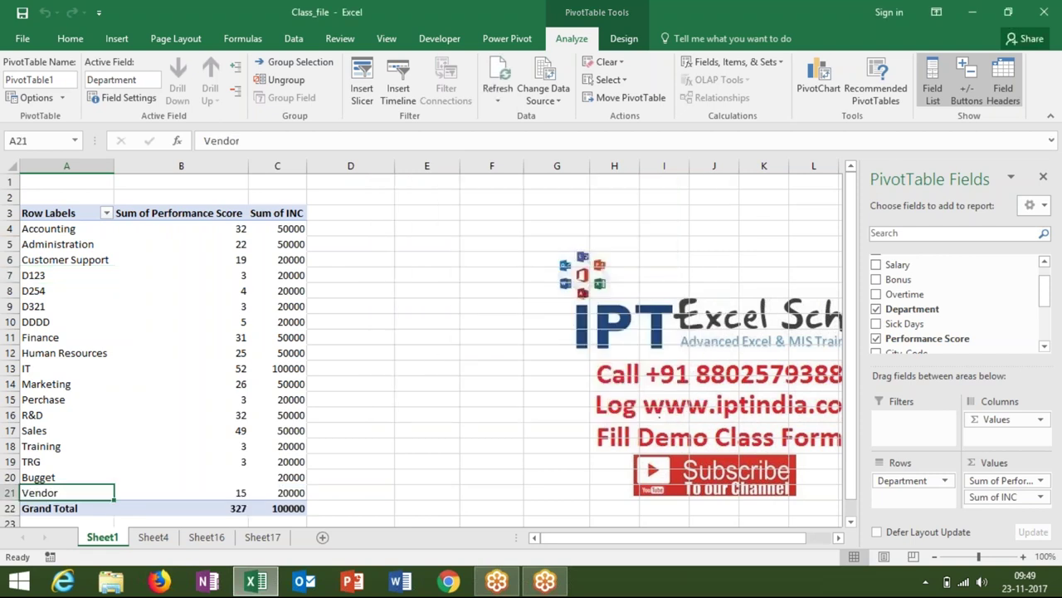
click(25, 321)
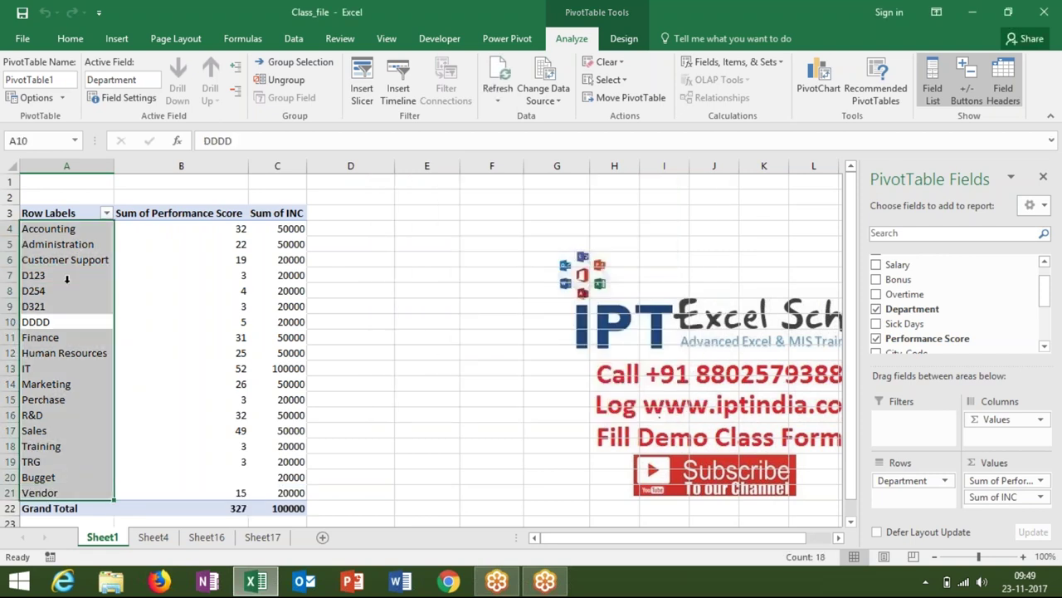
click(107, 213)
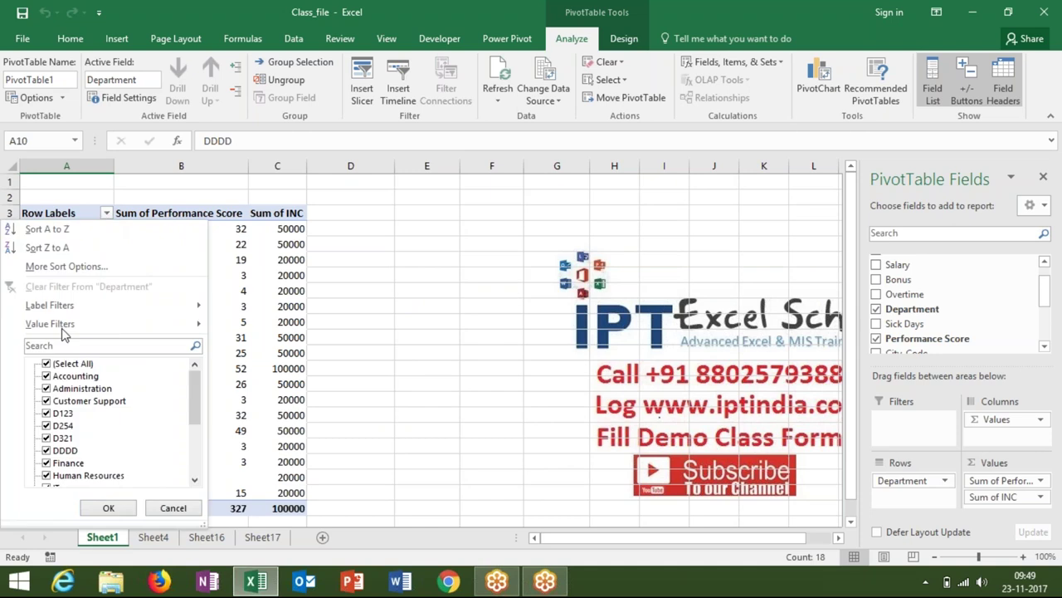
mouse_move(65, 329)
click(47, 413)
click(47, 424)
click(46, 437)
click(47, 450)
click(109, 508)
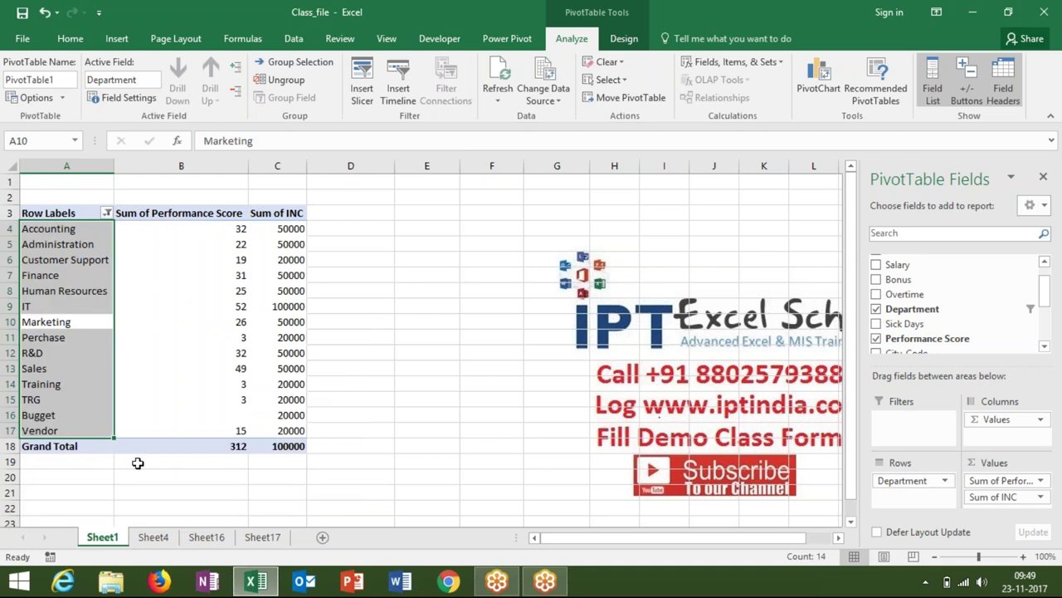
click(734, 61)
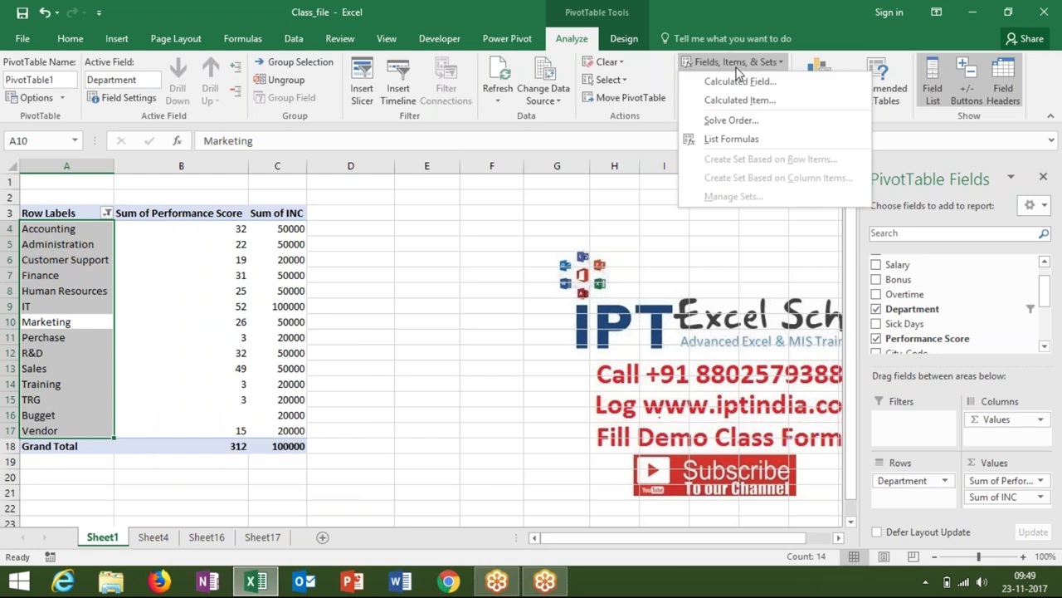
click(733, 121)
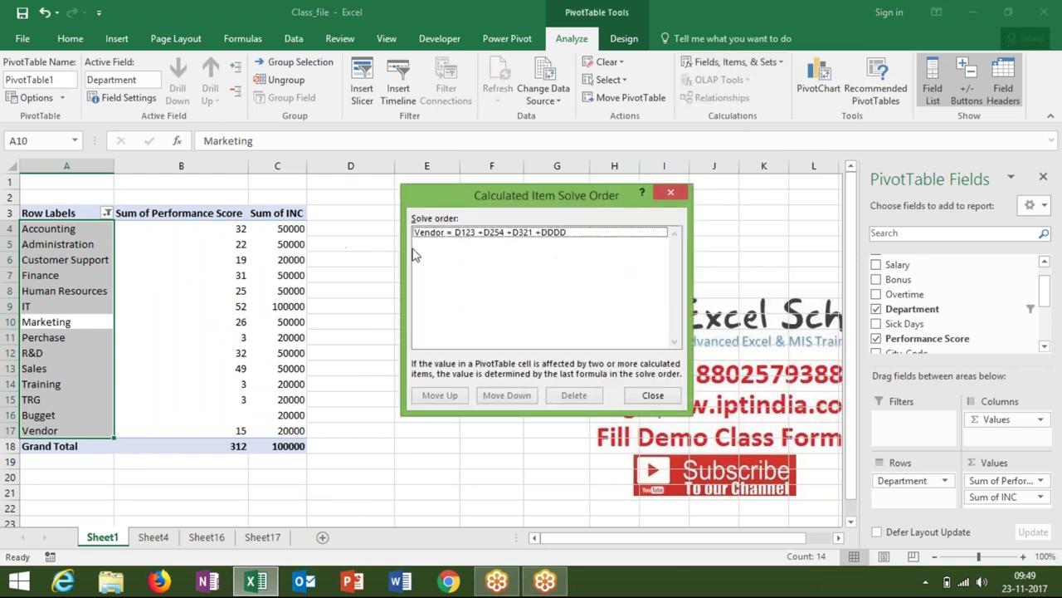
click(669, 397)
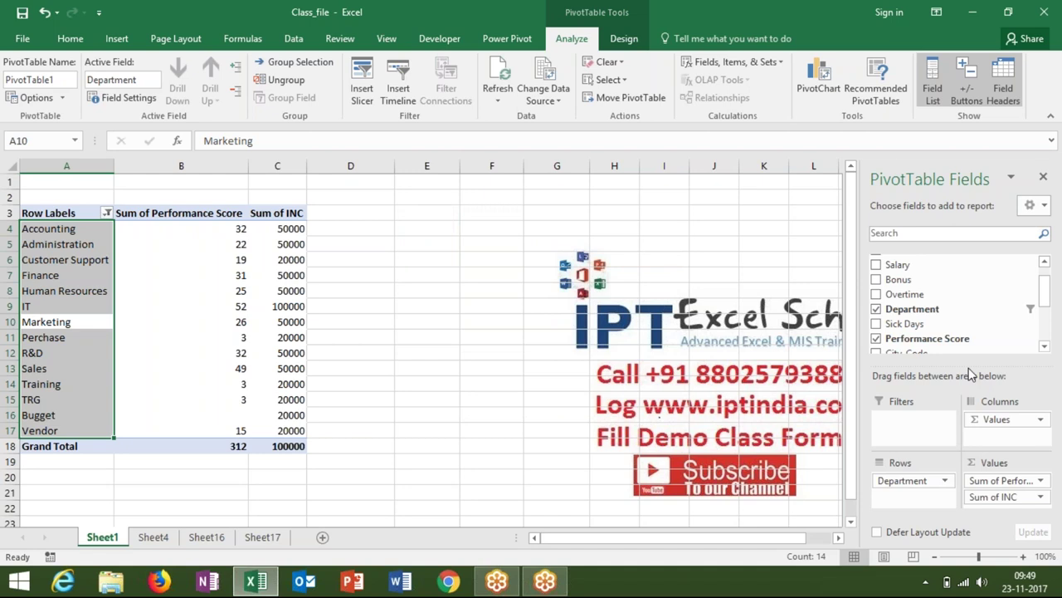
click(769, 63)
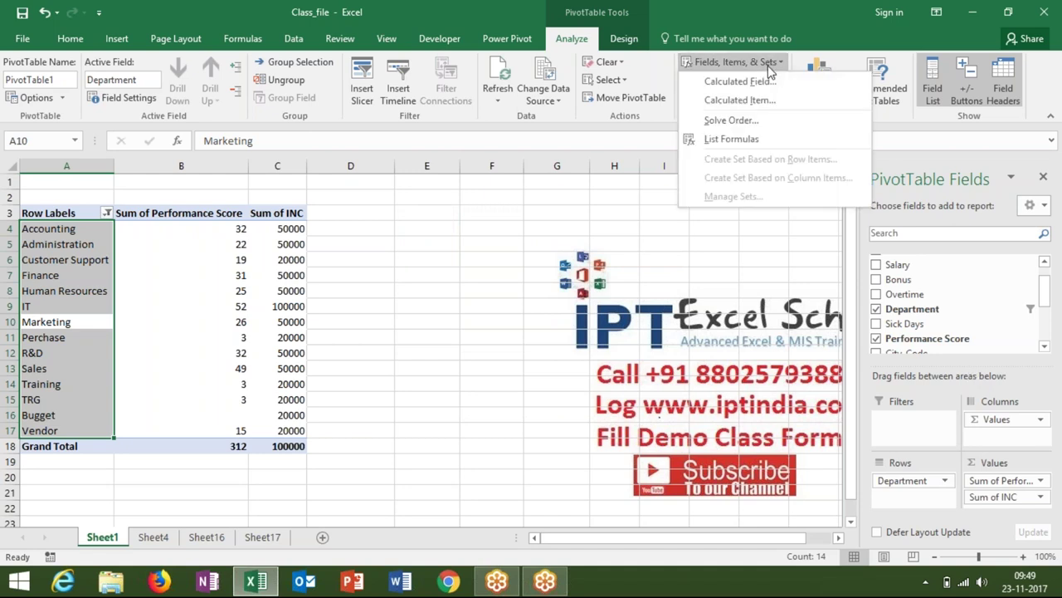
Run List Formulas to summarise Total, TAX, RTAX, INC and Vendor on Sheet2
click(747, 142)
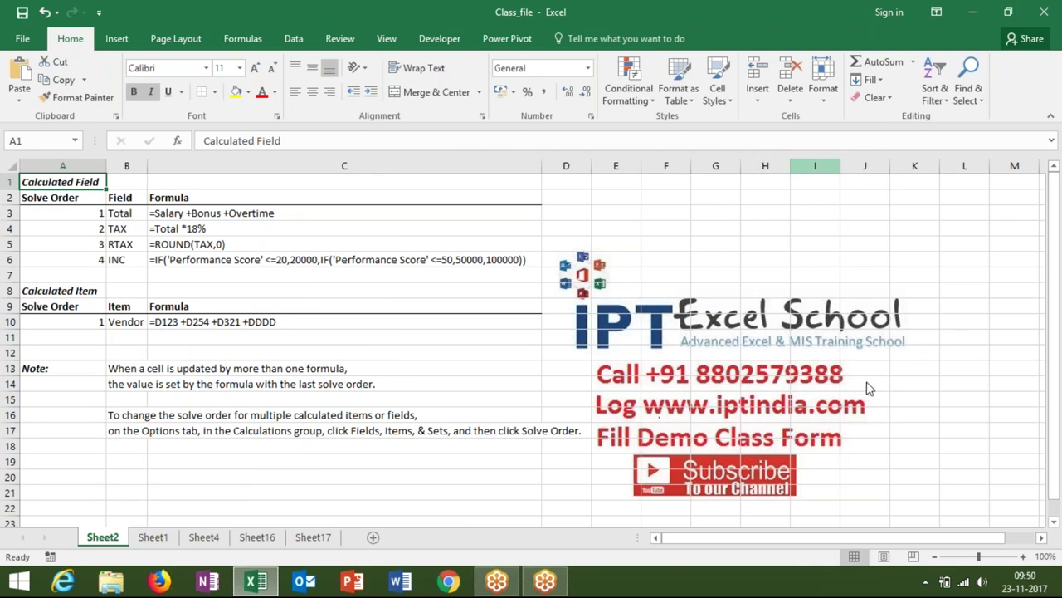
Minimize Excel with Win+D, leaving the formula list on Sheet2, to reveal the Windows desktop
key(super+d)
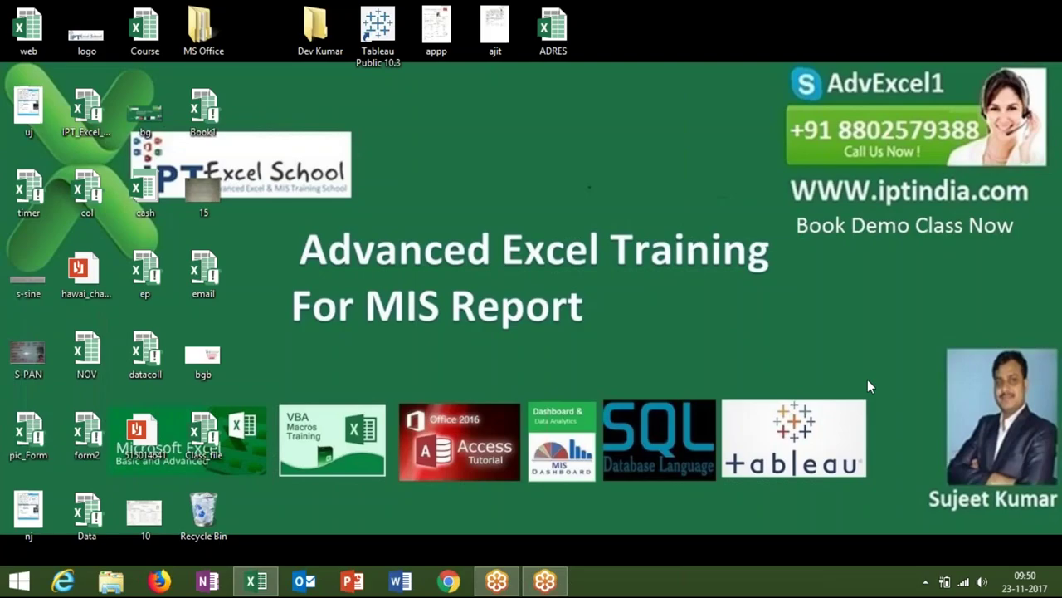